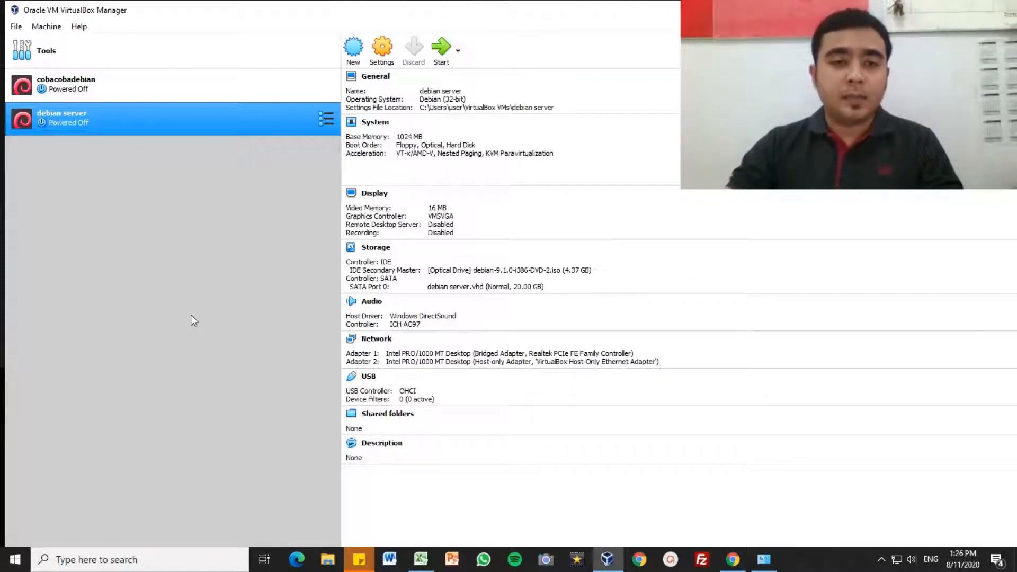
Step: Start a new virtual machine and name it 'debian cli'
{"action": "left_click", "coordinate": [353, 53]}
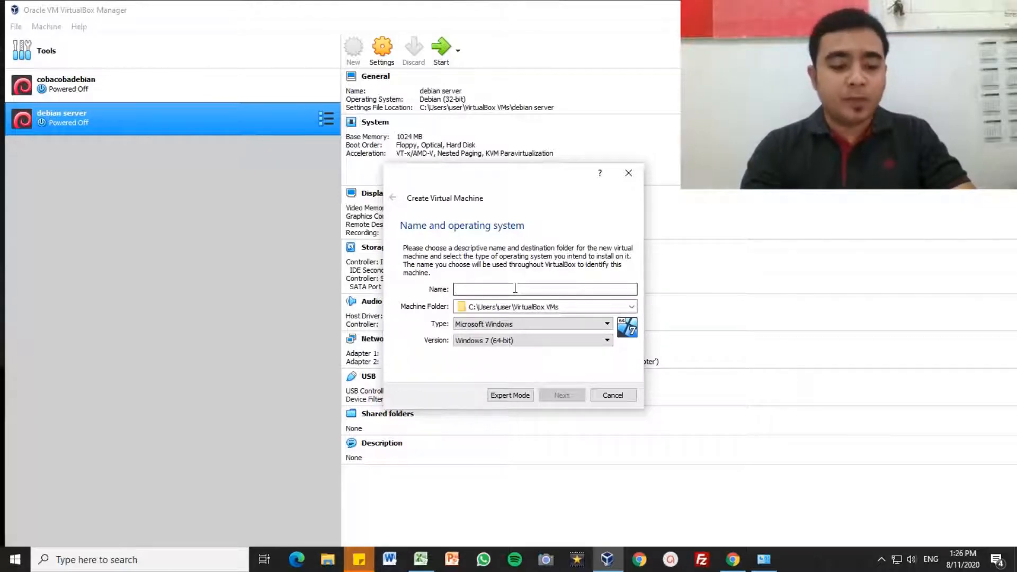
{"action": "type", "text": "icang disini"}
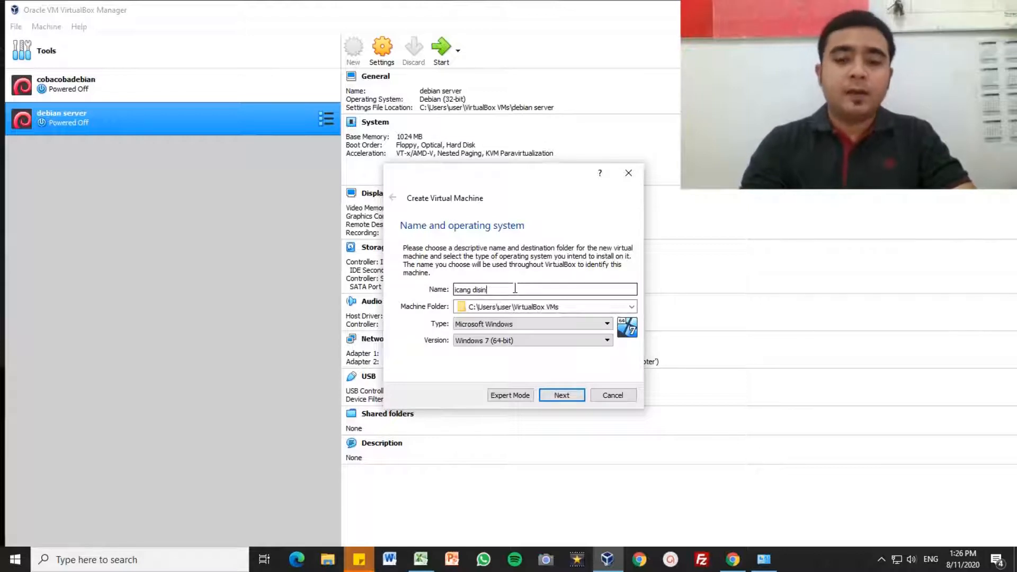
{"action": "key", "text": "BackSpace"}
{"action": "key", "text": "BackSpace"}
{"action": "key", "text": "BackSpace"}
{"action": "key", "text": "BackSpace"}
{"action": "key", "text": "BackSpace"}
{"action": "key", "text": "BackSpace"}
{"action": "key", "text": "BackSpace"}
{"action": "key", "text": "BackSpace"}
{"action": "key", "text": "BackSpace"}
{"action": "key", "text": "BackSpace"}
{"action": "key", "text": "BackSpace"}
{"action": "type", "text": "d"}
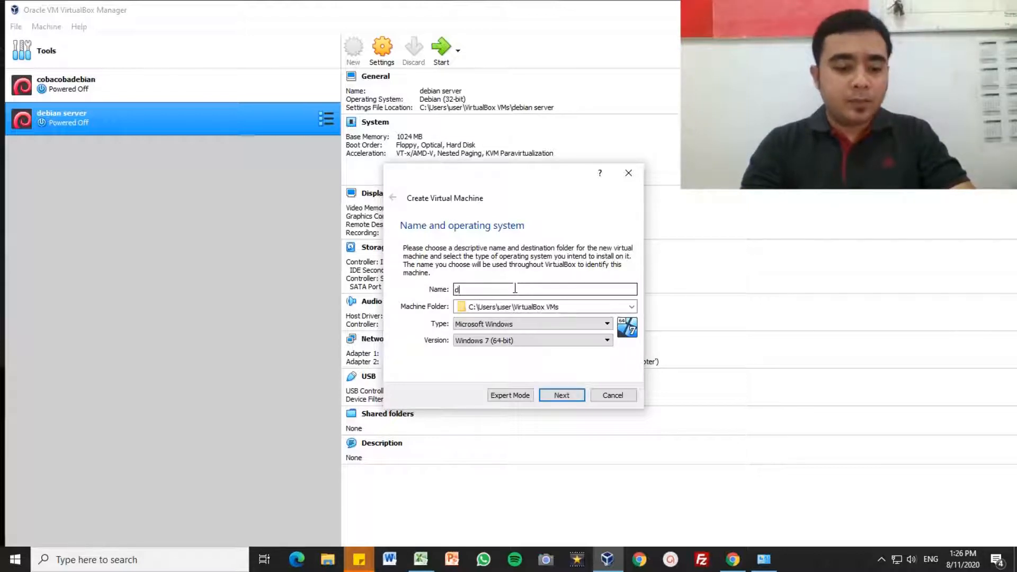
{"action": "type", "text": "ebian cli"}
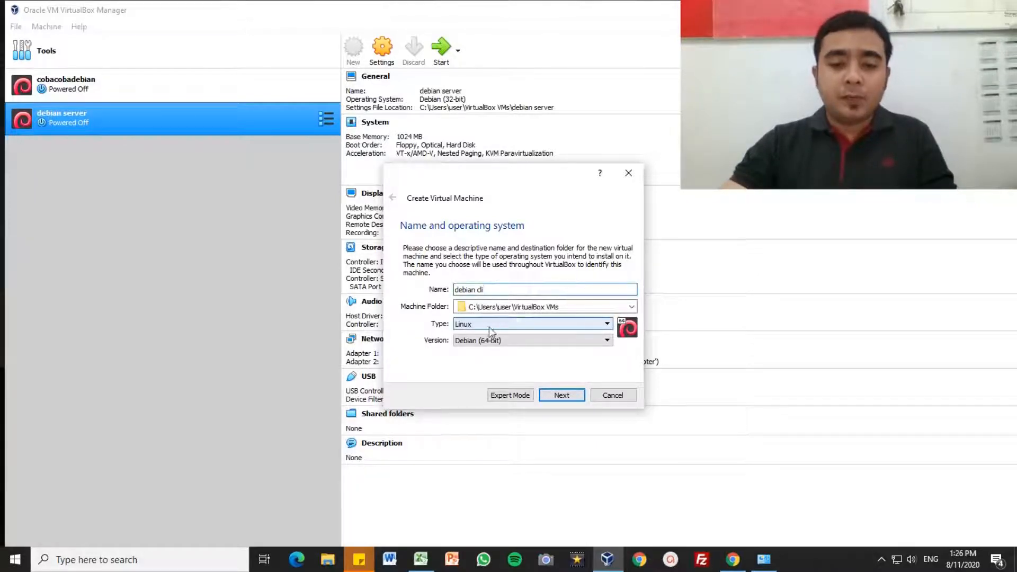
Step: Set the version to Debian (32-bit) and advance to the memory size page
{"action": "left_click", "coordinate": [519, 341]}
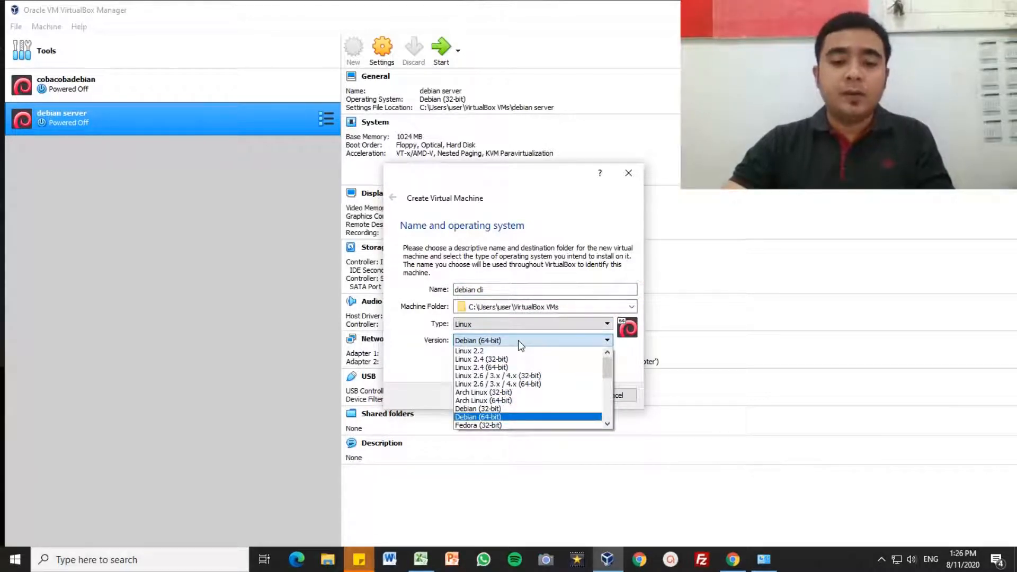
{"action": "left_click", "coordinate": [502, 410]}
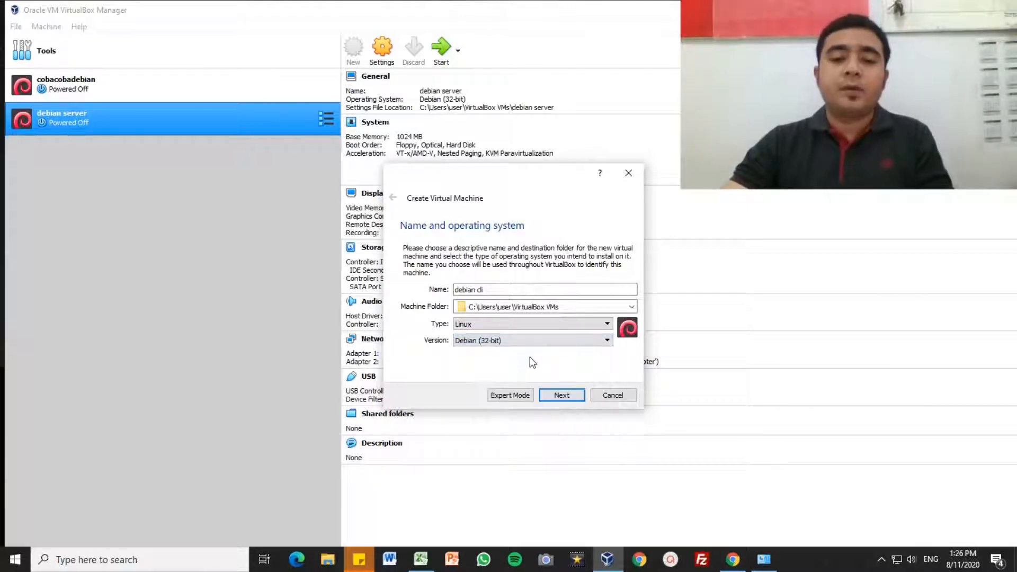
{"action": "left_click", "coordinate": [529, 340]}
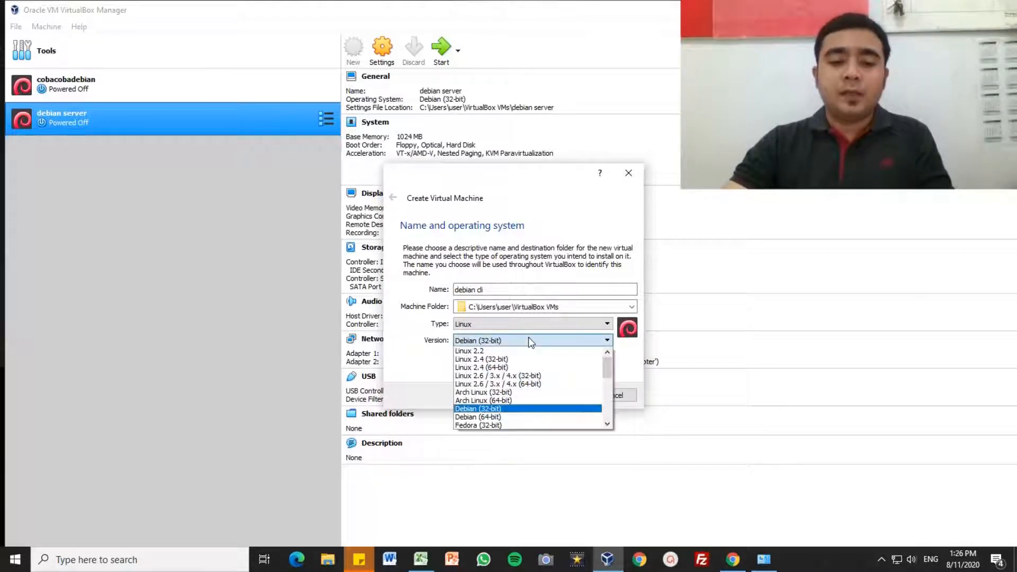
{"action": "left_click", "coordinate": [496, 409]}
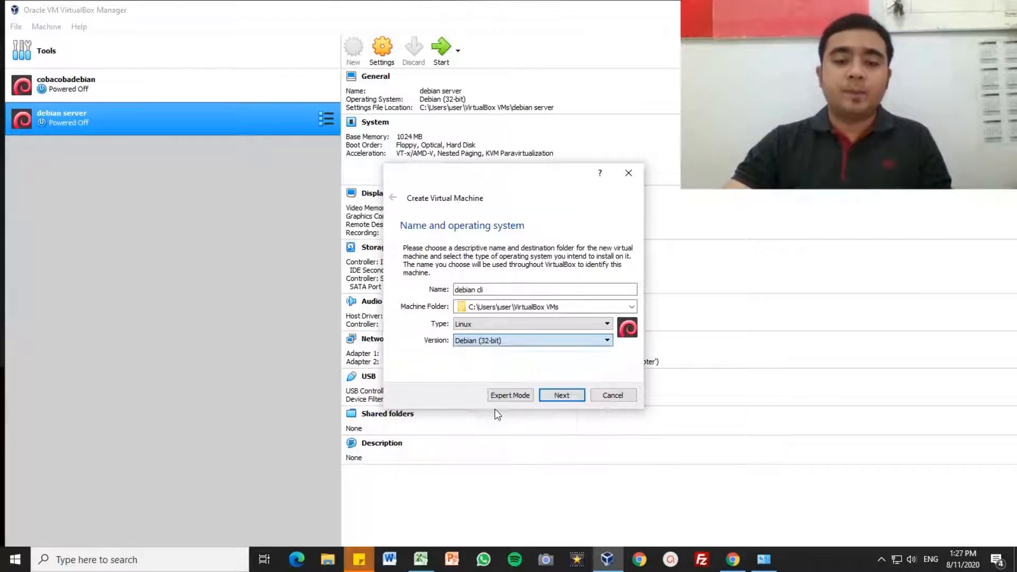
{"action": "left_click", "coordinate": [566, 396]}
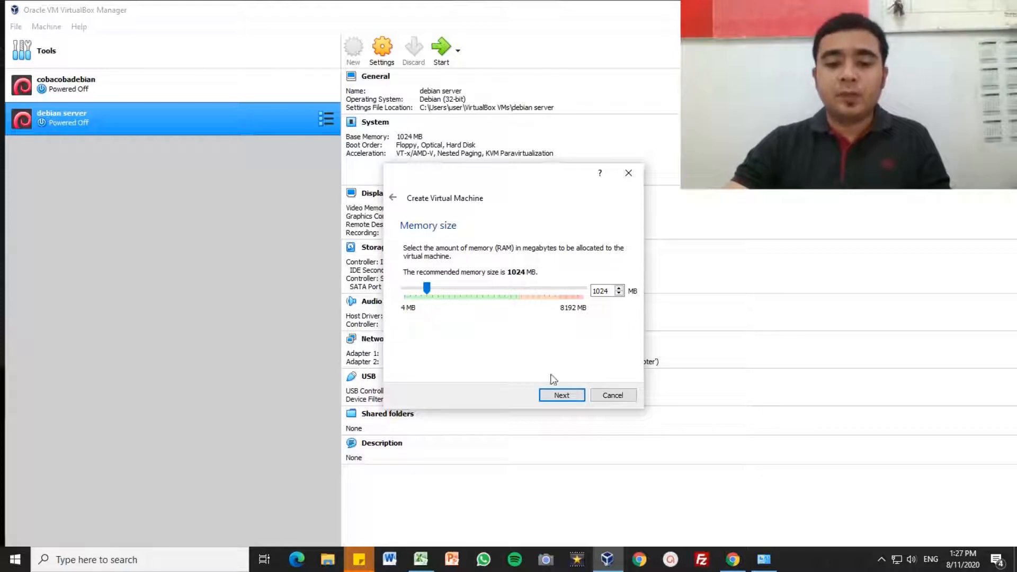
Step: Keep 1024 MB memory and create a new dynamically allocated VHD disk
{"action": "left_click", "coordinate": [560, 395]}
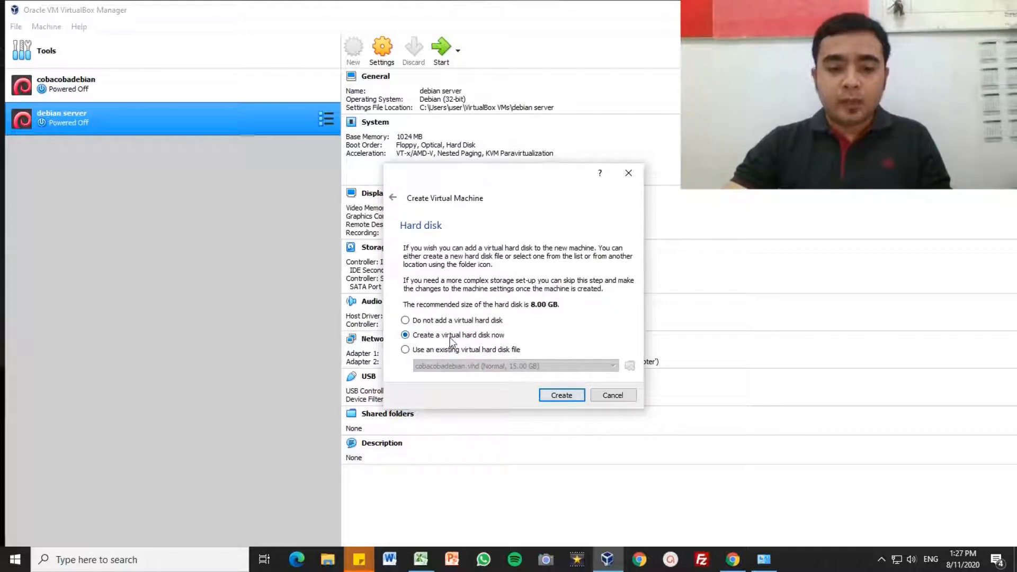
{"action": "left_click", "coordinate": [571, 396]}
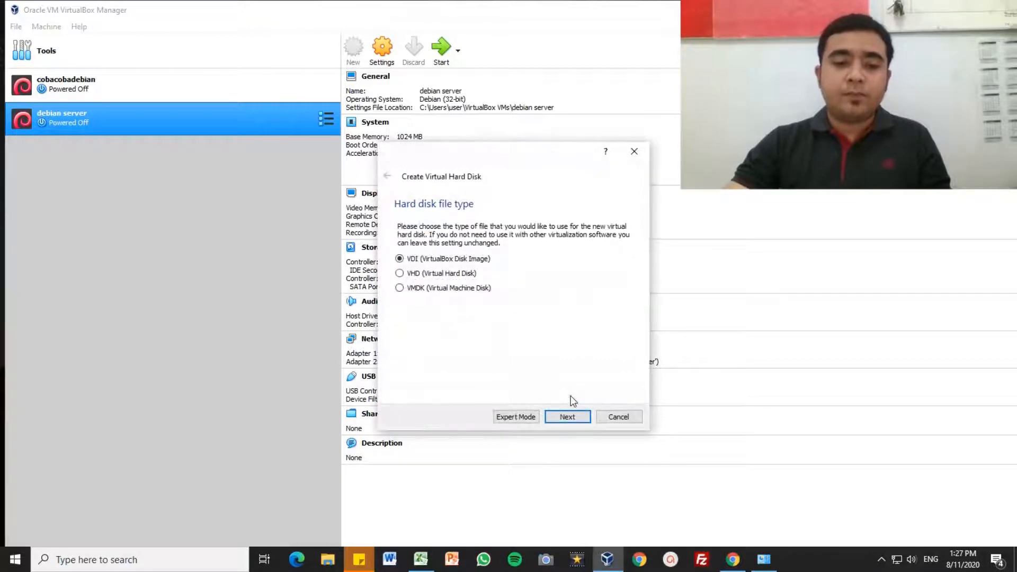
{"action": "left_click", "coordinate": [409, 274]}
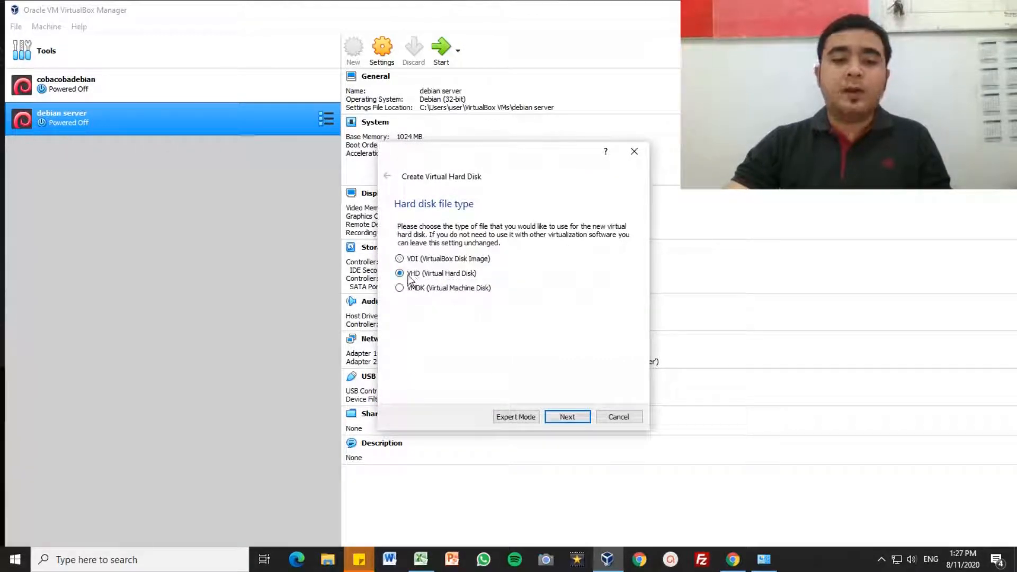
{"action": "left_click", "coordinate": [574, 422]}
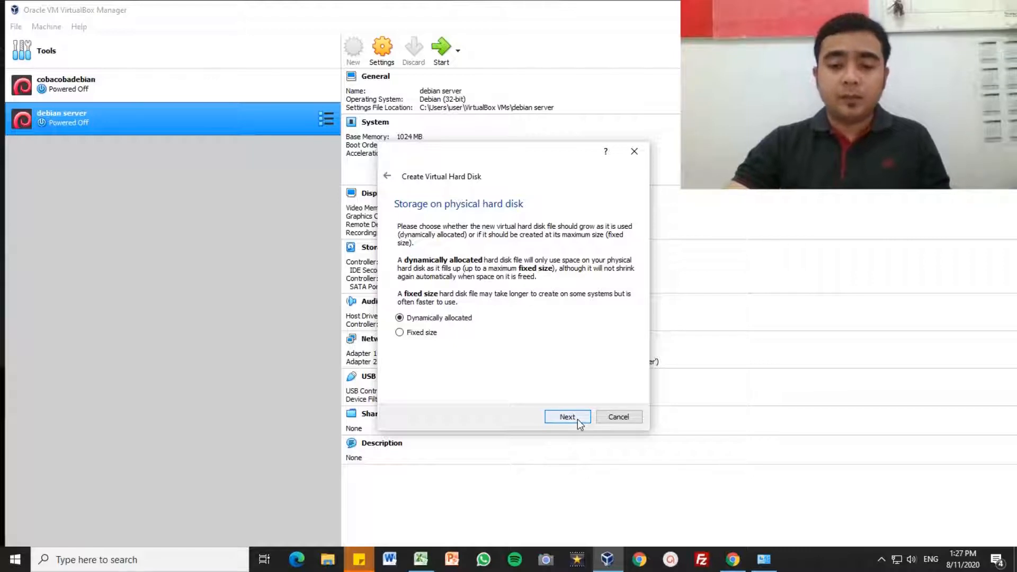
{"action": "left_click", "coordinate": [580, 422]}
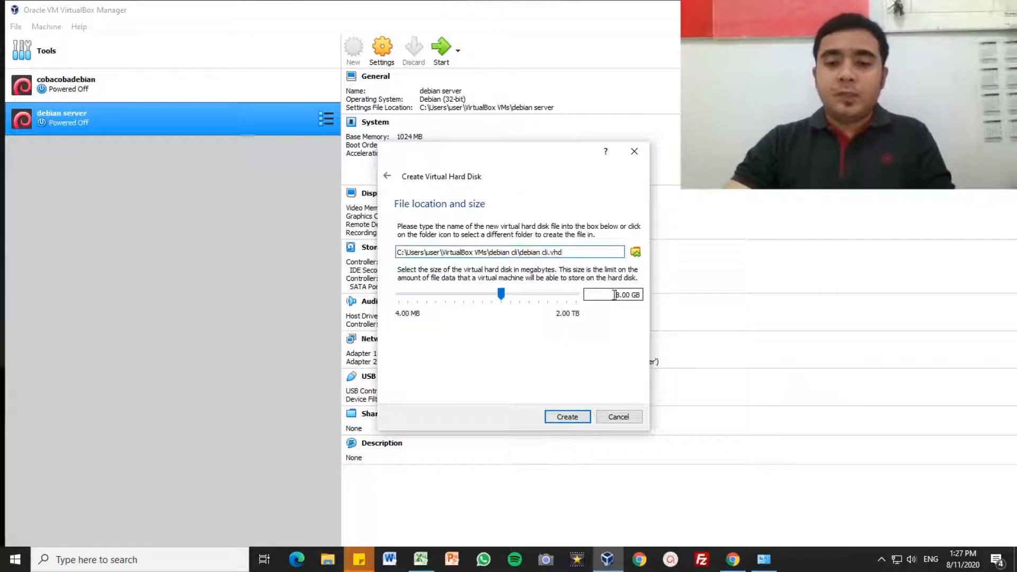
Step: Set the debian cli.vhd disk size to 30 GB
{"action": "key", "text": "Delete"}
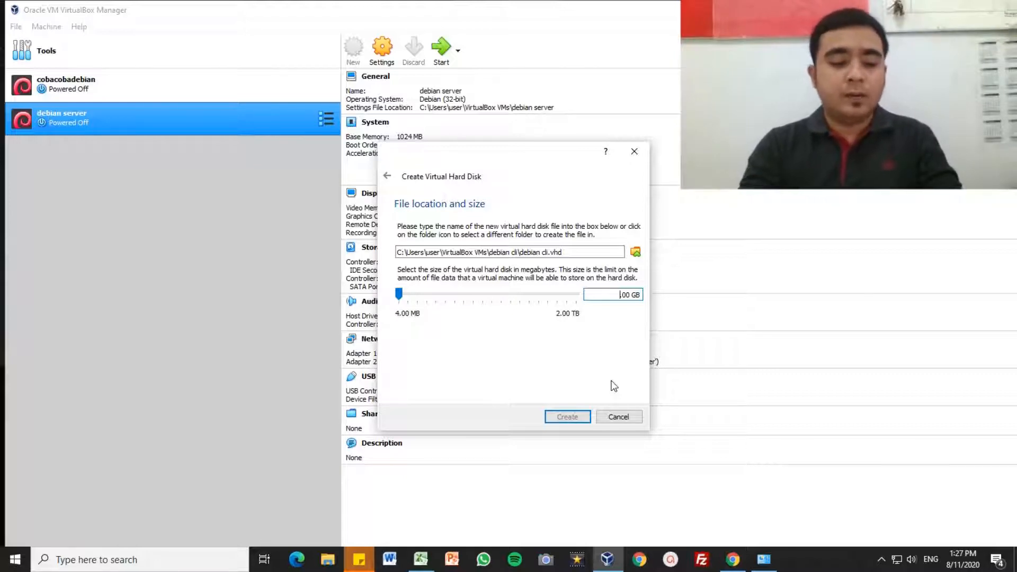
{"action": "type", "text": "50"}
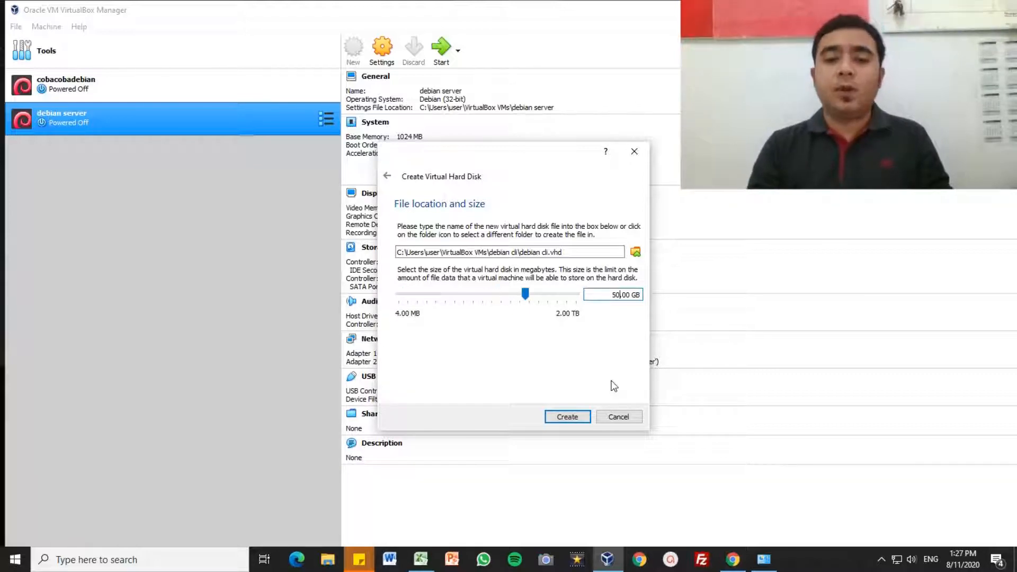
{"action": "key", "text": "BackSpace"}
{"action": "key", "text": "BackSpace"}
{"action": "key", "text": "BackSpace"}
{"action": "type", "text": "30"}
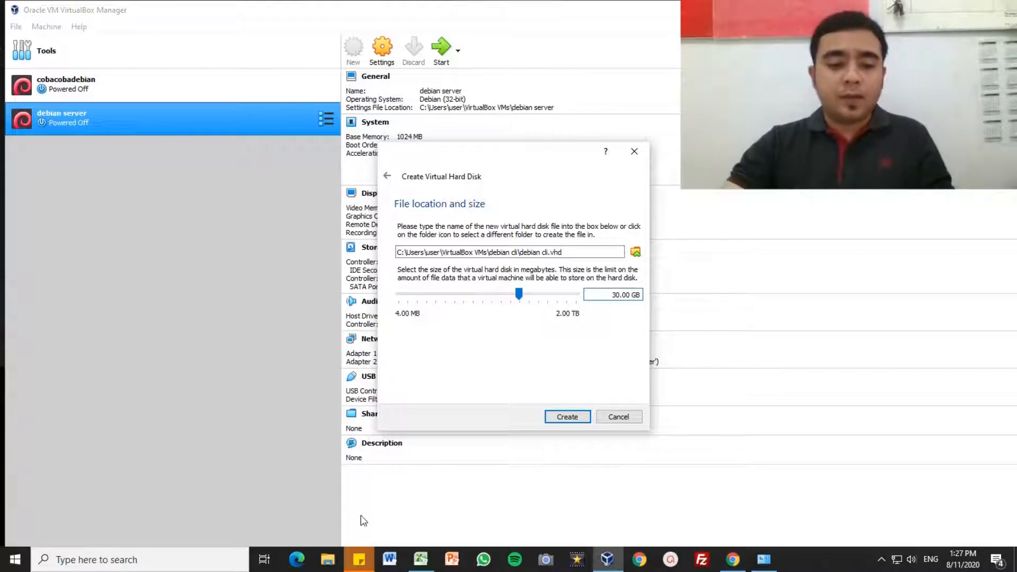
{"action": "left_click", "coordinate": [329, 567]}
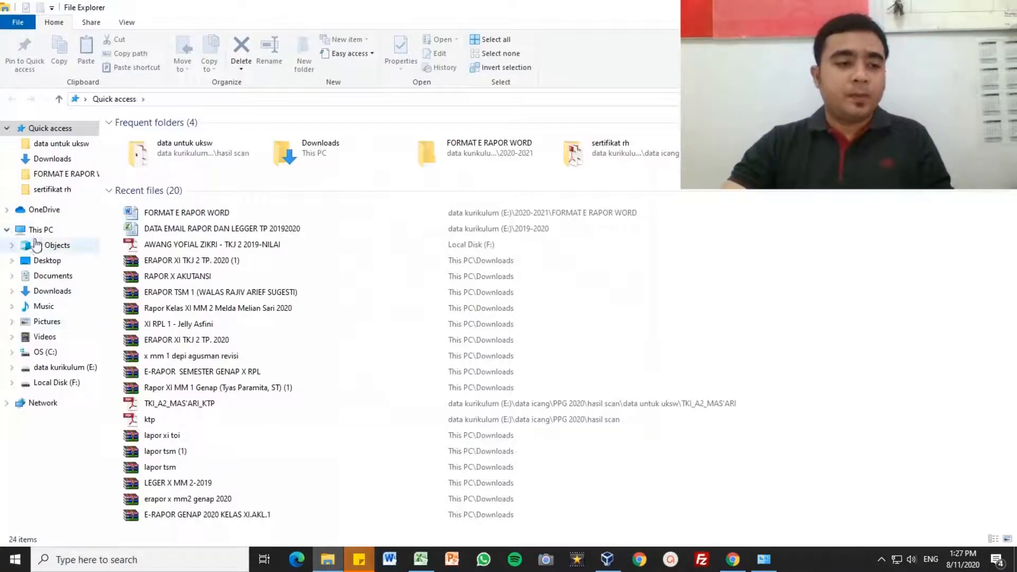
{"action": "left_click", "coordinate": [37, 231]}
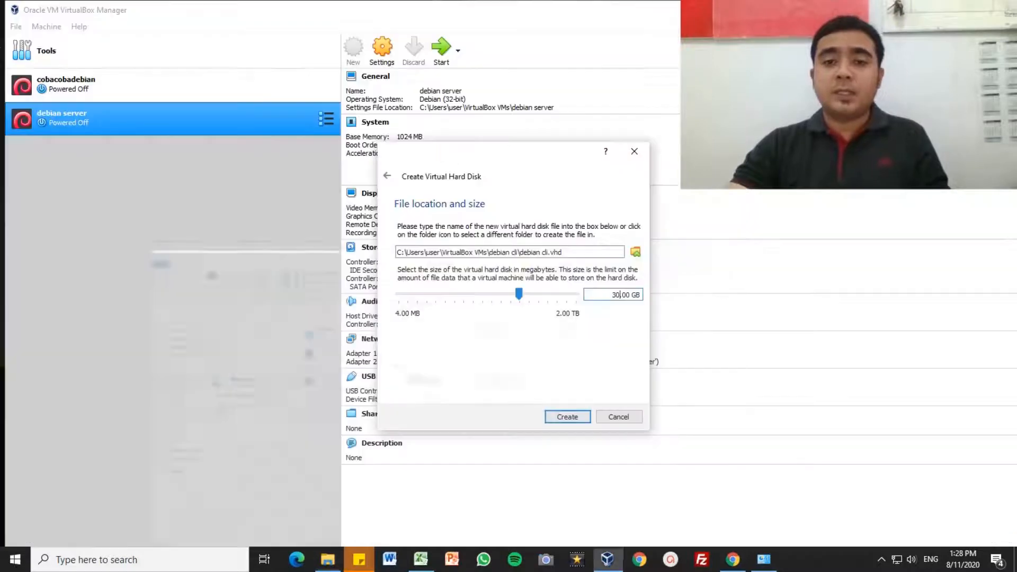
Step: Reduce the disk to 20 GB, create the debian cli machine, and open its Settings
{"action": "left_click", "coordinate": [616, 295]}
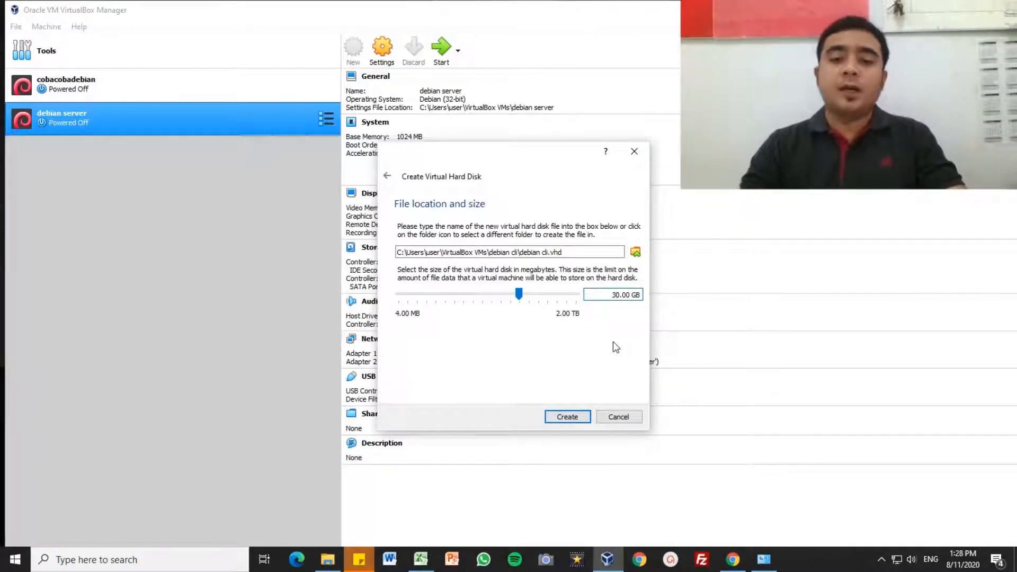
{"action": "key", "text": "BackSpace"}
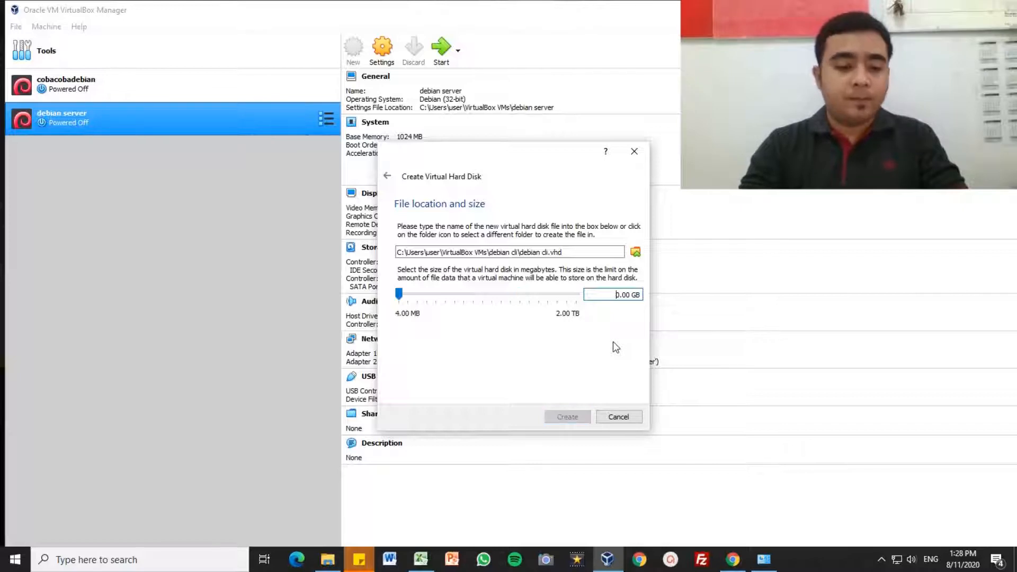
{"action": "type", "text": "2"}
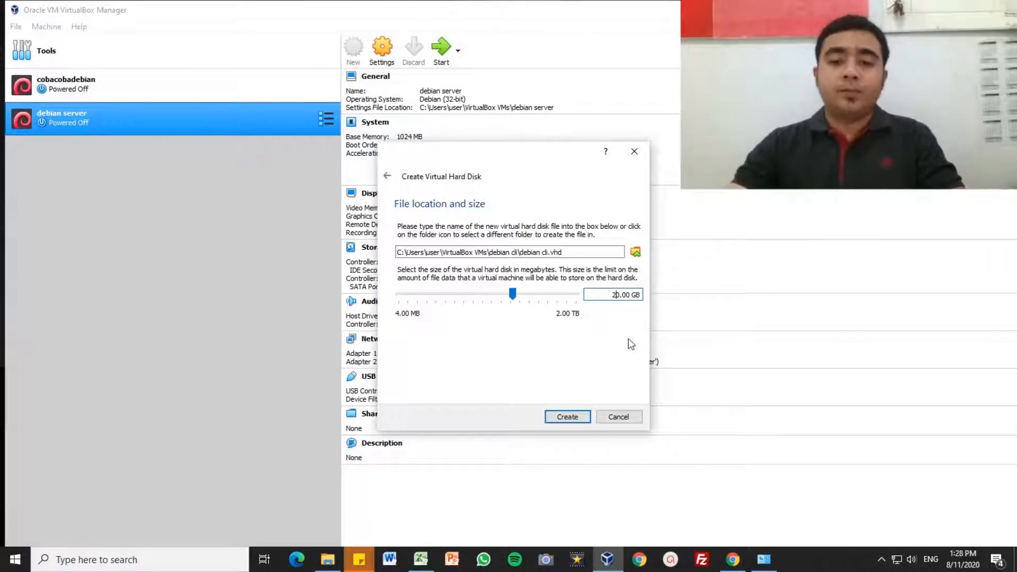
{"action": "left_click", "coordinate": [567, 418]}
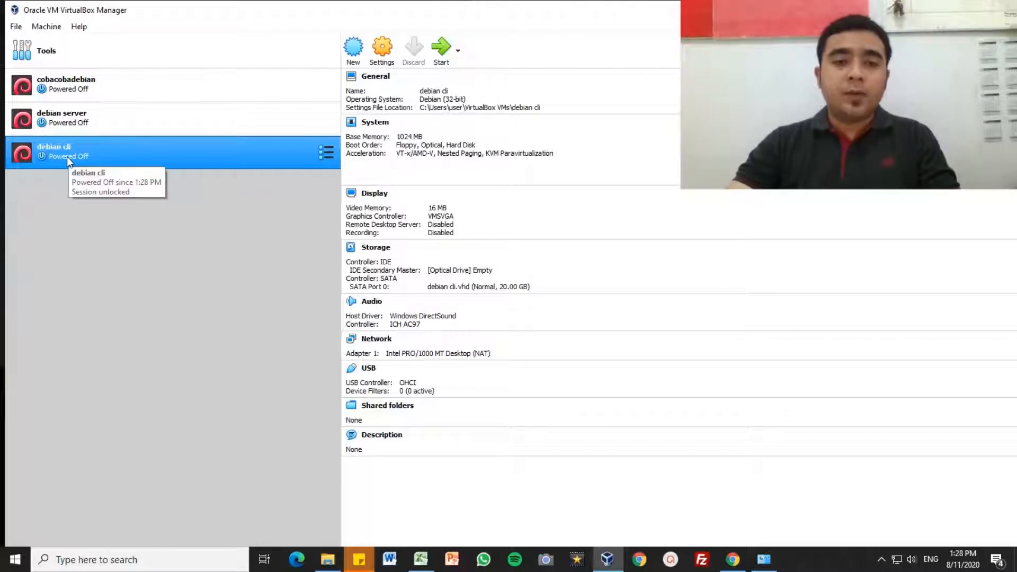
{"action": "left_click", "coordinate": [378, 55]}
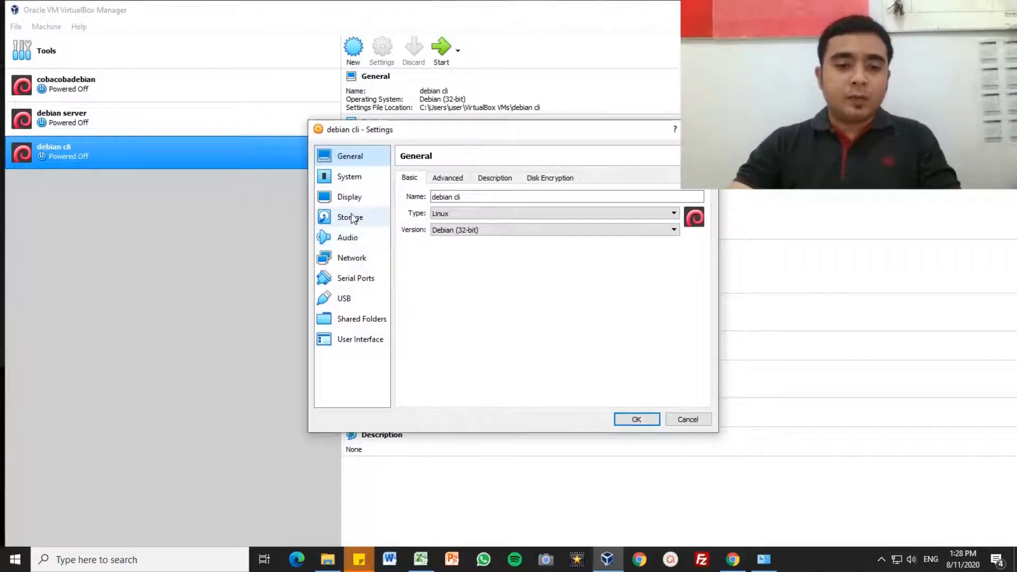
Step: Load debian-9.1.0-i386-DVD-1.iso from the PROGRAM folder into debian cli's empty optical drive
{"action": "left_click", "coordinate": [351, 218]}
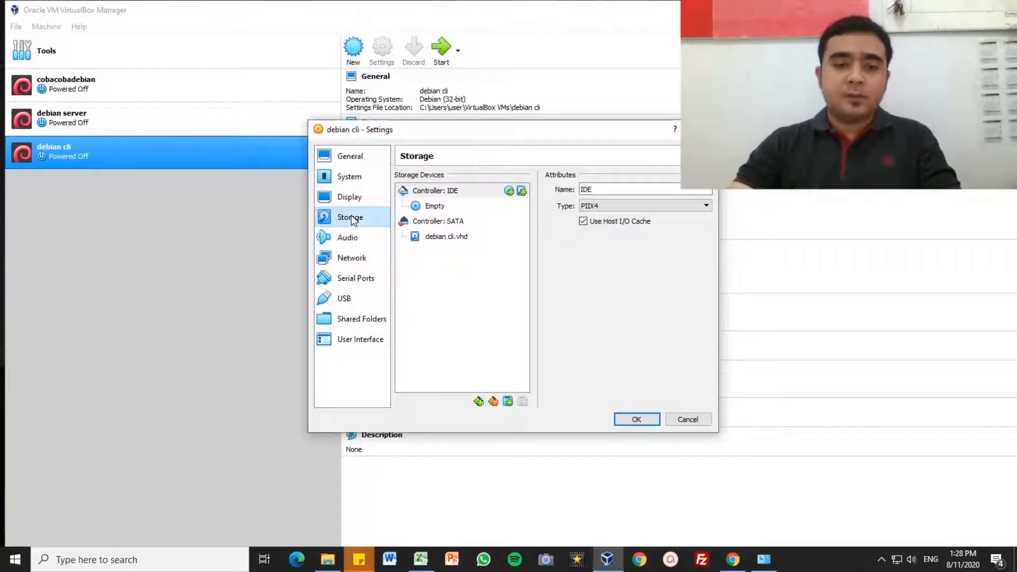
{"action": "left_click", "coordinate": [434, 208]}
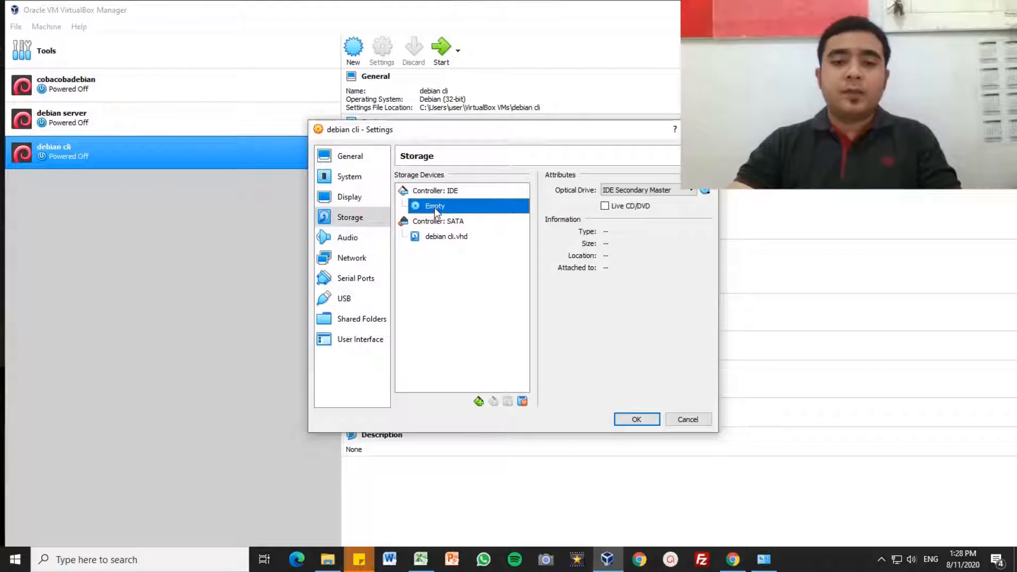
{"action": "left_click", "coordinate": [705, 191]}
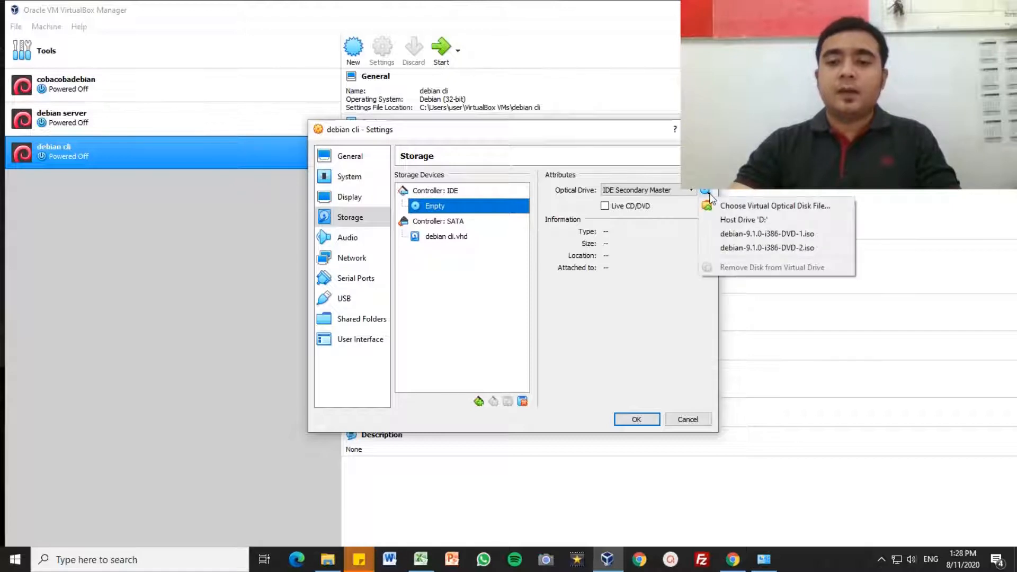
{"action": "left_click", "coordinate": [739, 209]}
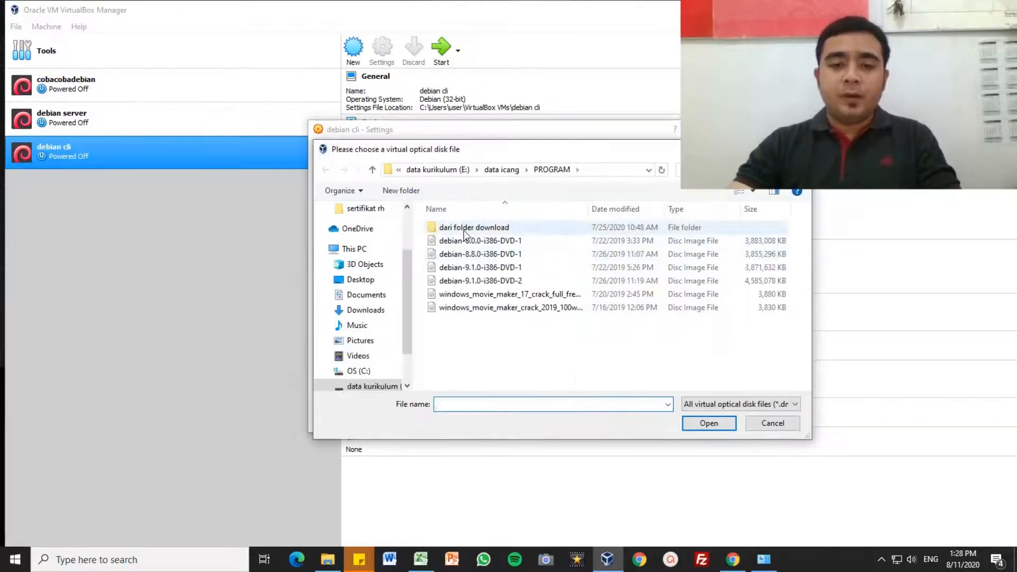
{"action": "left_click", "coordinate": [508, 170]}
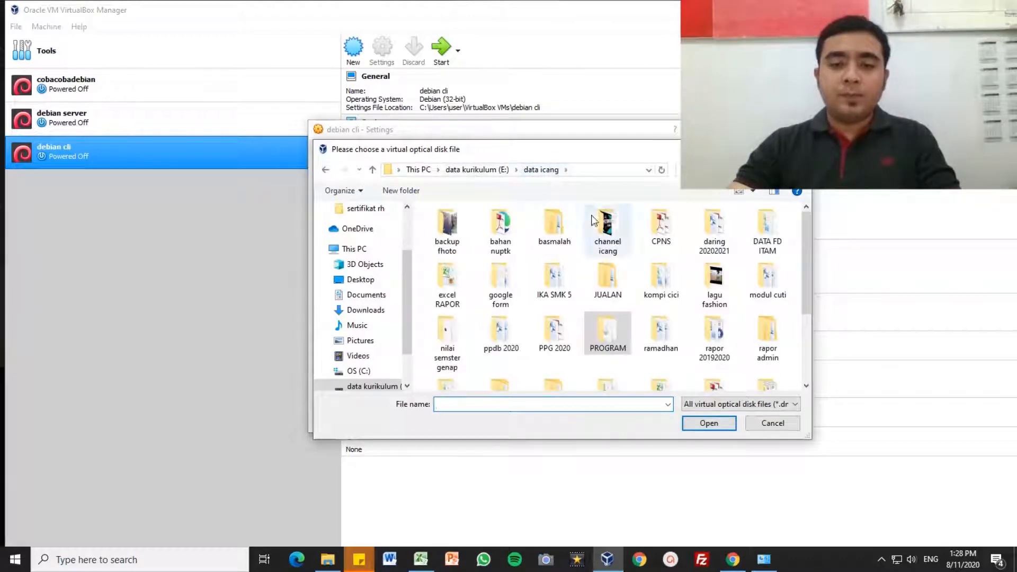
{"action": "double_click", "coordinate": [616, 338]}
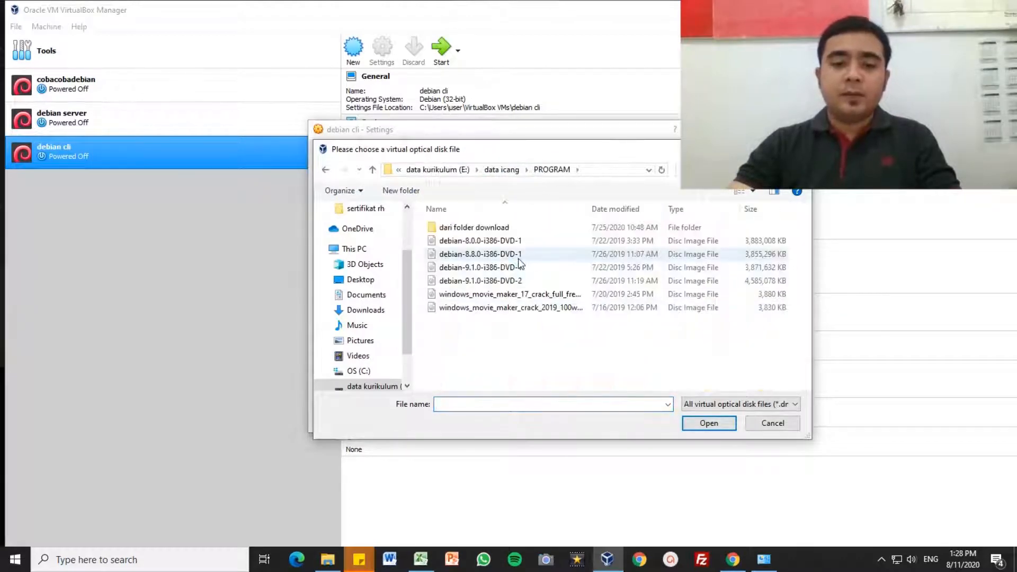
{"action": "left_click", "coordinate": [469, 271]}
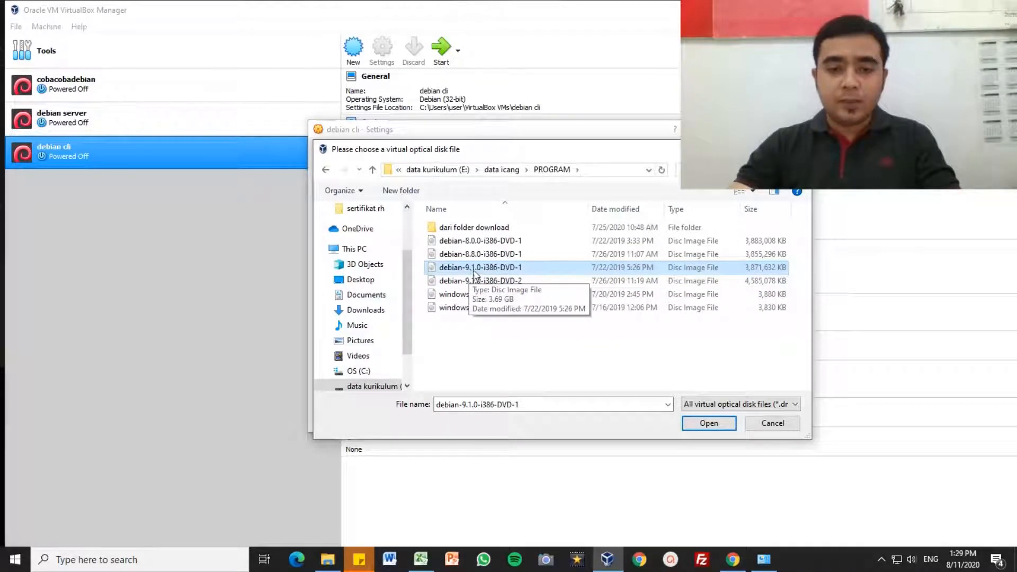
{"action": "left_click", "coordinate": [709, 423]}
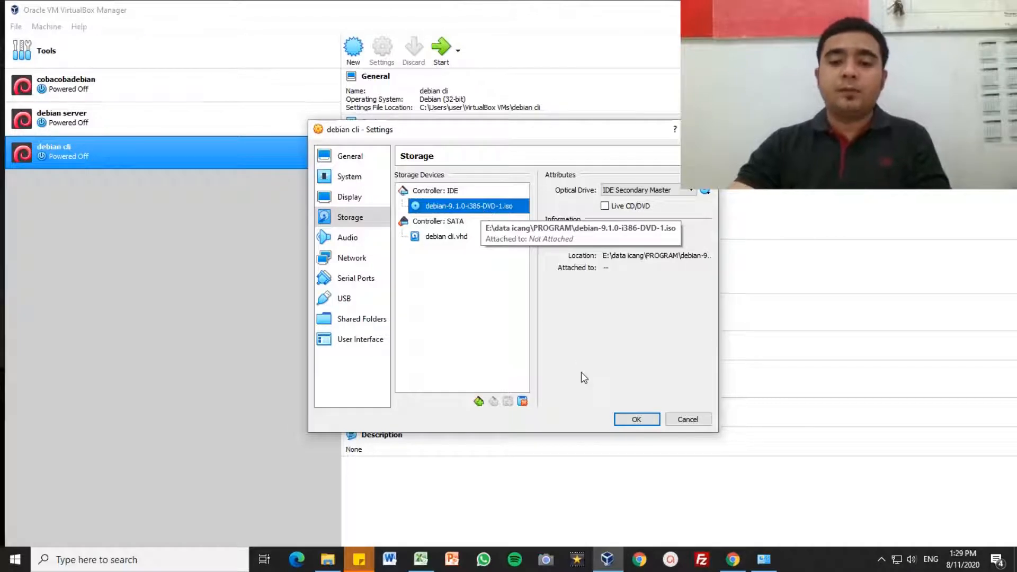
Step: Save the storage settings and start the debian cli virtual machine
{"action": "left_click", "coordinate": [626, 420]}
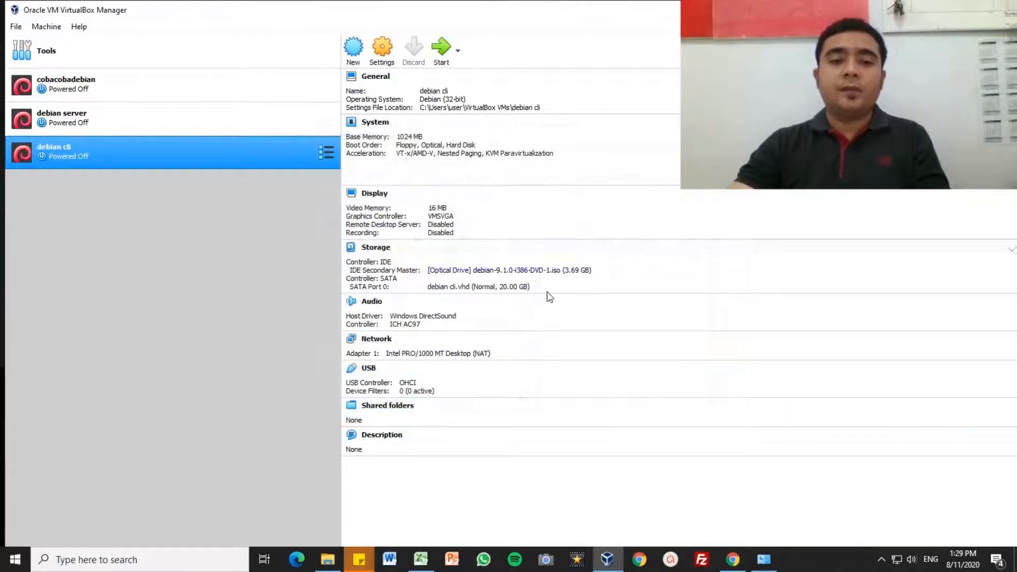
{"action": "left_click", "coordinate": [441, 58]}
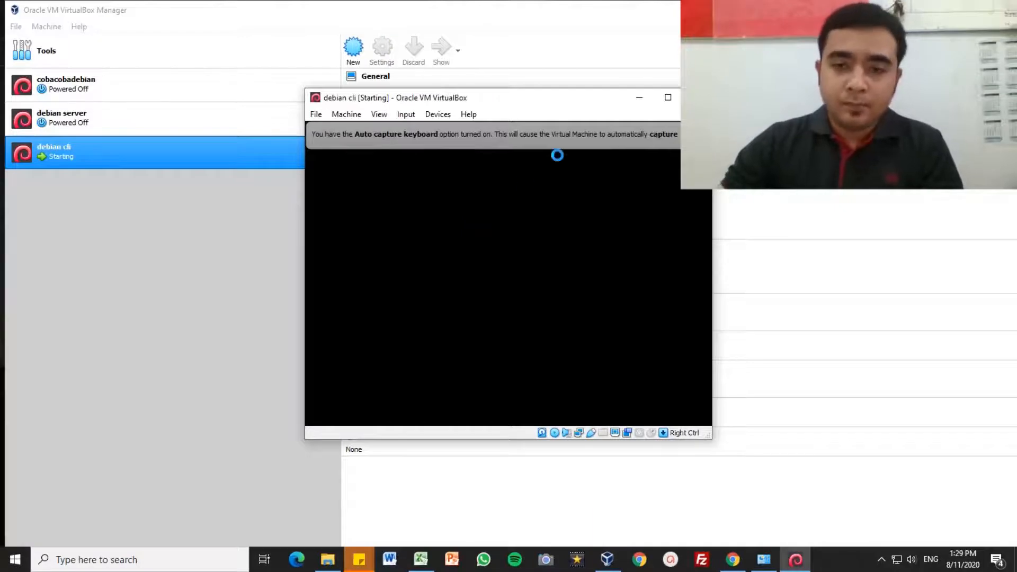
Step: Maximize the VM window and launch the text-mode Install entry from the Debian boot menu
{"action": "left_click", "coordinate": [668, 98]}
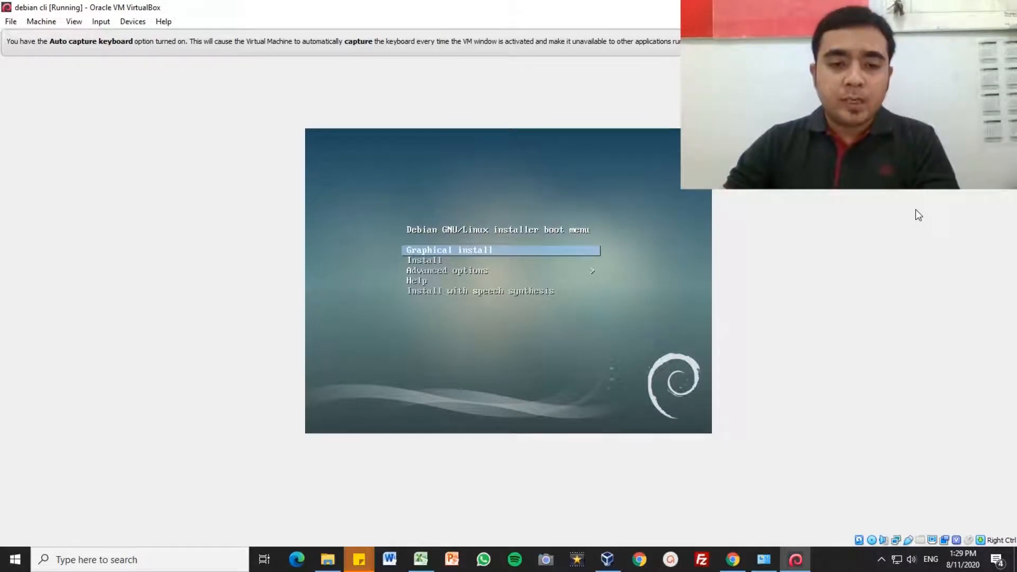
{"action": "key", "text": "Down"}
{"action": "key", "text": "Up"}
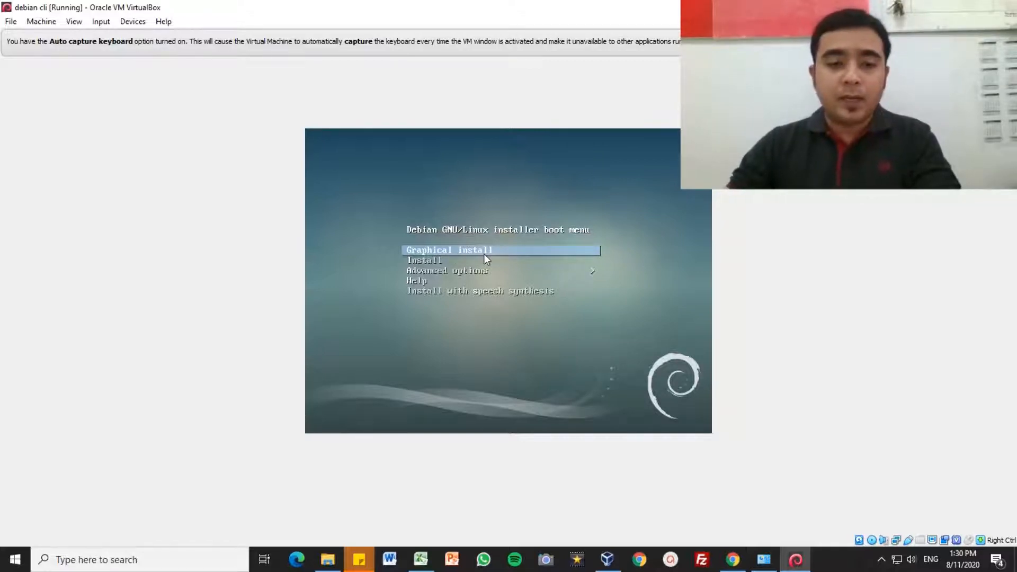
{"action": "key", "text": "Down"}
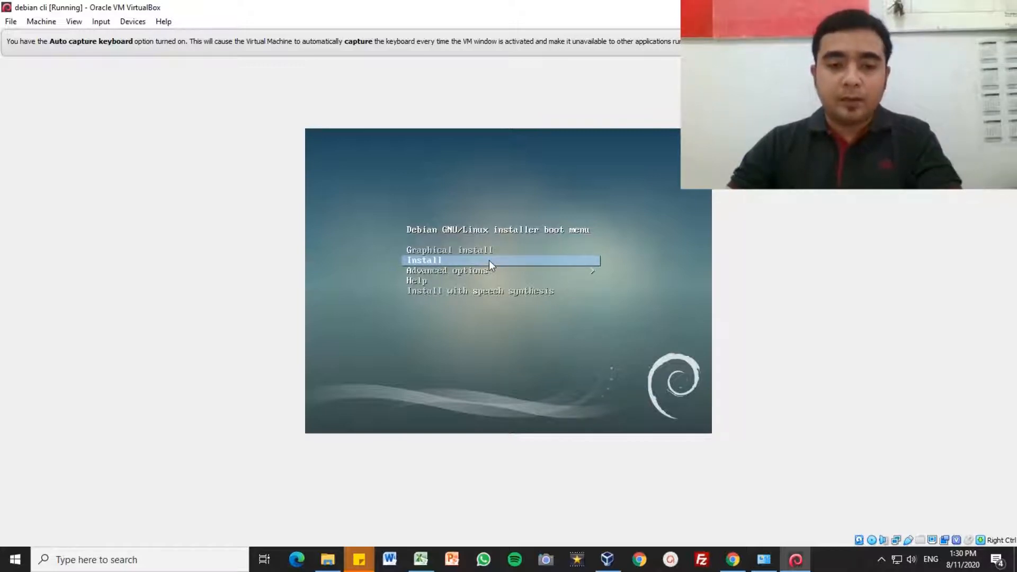
{"action": "key", "text": "Return"}
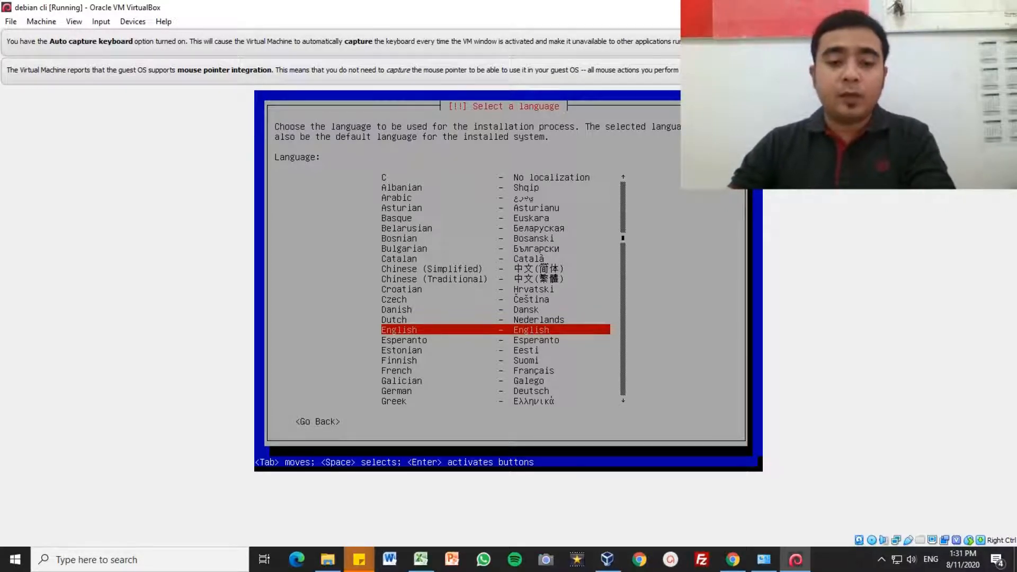
Step: Browse the language list and confirm English as the Debian installation language
{"action": "key", "text": "Down"}
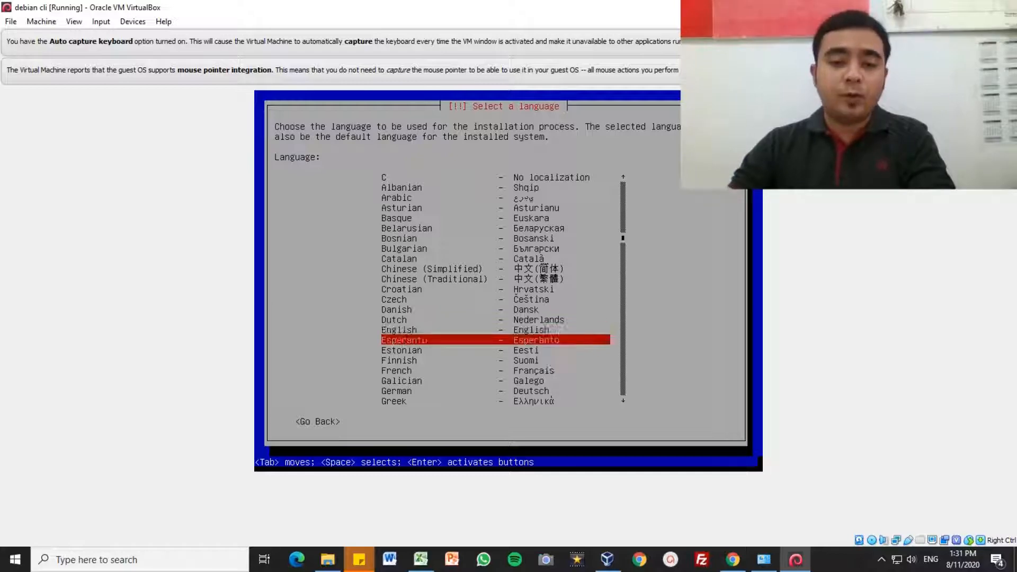
{"action": "key", "text": "Up"}
{"action": "key", "text": "Up"}
{"action": "key", "text": "Up"}
{"action": "key", "text": "Up"}
{"action": "key", "text": "Up"}
{"action": "key", "text": "Up"}
{"action": "key", "text": "Up"}
{"action": "key", "text": "Up"}
{"action": "key", "text": "Up"}
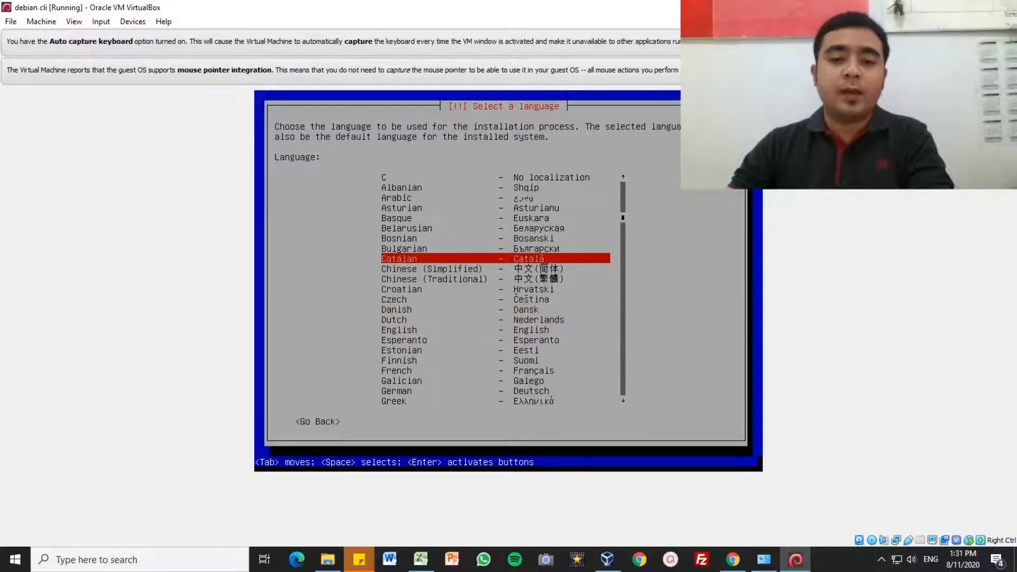
{"action": "key", "text": "Down"}
{"action": "key", "text": "Down"}
{"action": "key", "text": "Down"}
{"action": "key", "text": "Down"}
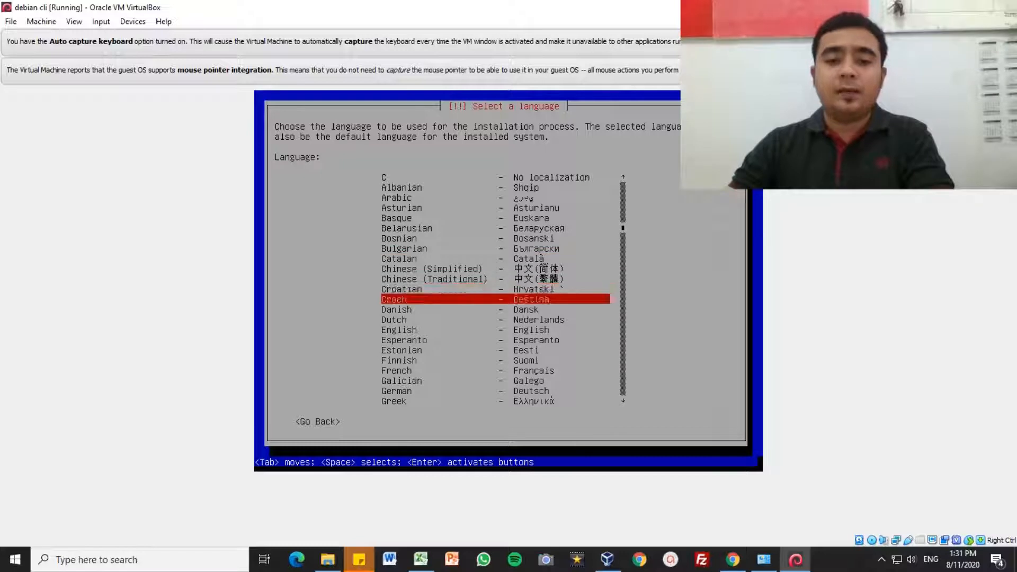
{"action": "key", "text": "Down"}
{"action": "key", "text": "Down"}
{"action": "key", "text": "Down"}
{"action": "key", "text": "Down"}
{"action": "key", "text": "Down"}
{"action": "key", "text": "Down"}
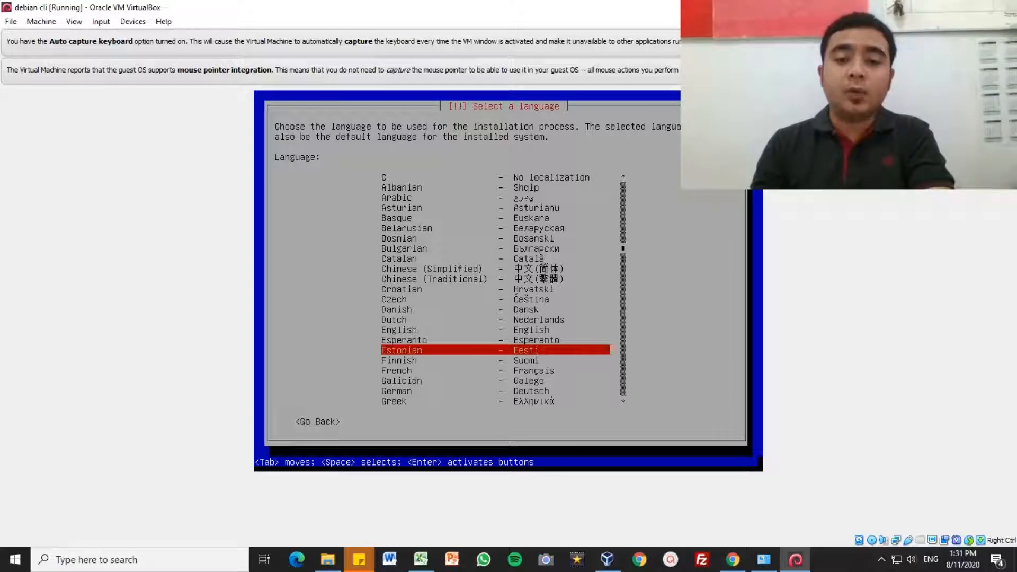
{"action": "key", "text": "Up"}
{"action": "key", "text": "Up"}
{"action": "key", "text": "Up"}
{"action": "key", "text": "Up"}
{"action": "key", "text": "Up"}
{"action": "key", "text": "Up"}
{"action": "key", "text": "Up"}
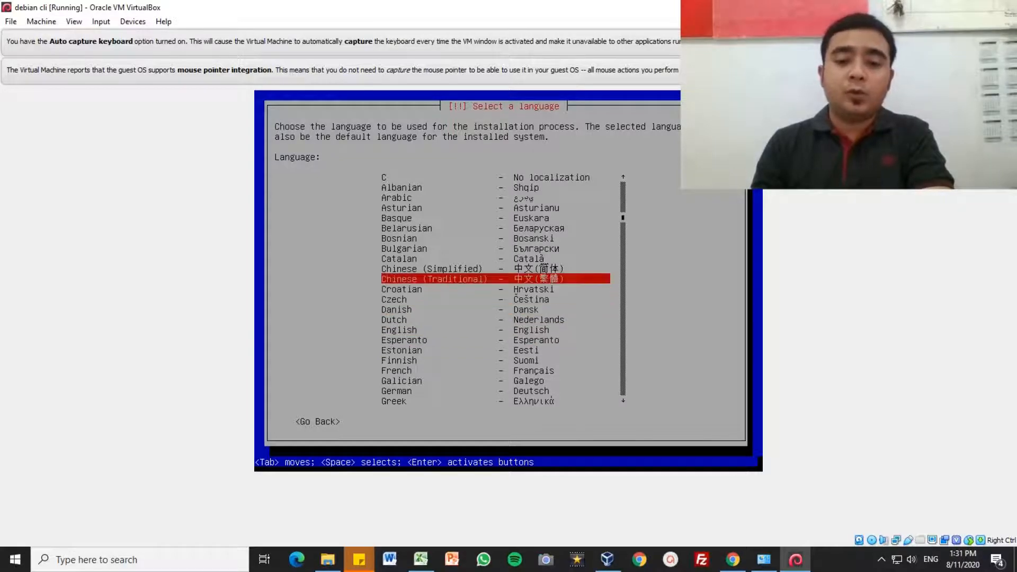
{"action": "key", "text": "Down"}
{"action": "key", "text": "Down"}
{"action": "key", "text": "Down"}
{"action": "key", "text": "Down"}
{"action": "key", "text": "Down"}
{"action": "key", "text": "Down"}
{"action": "key", "text": "Down"}
{"action": "key", "text": "Down"}
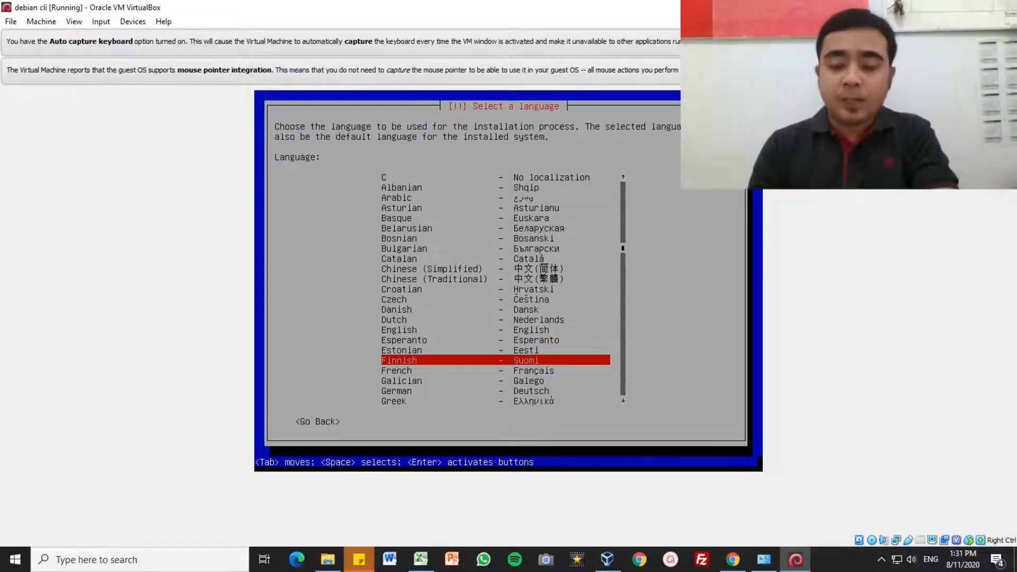
{"action": "key", "text": "Up"}
{"action": "key", "text": "Up"}
{"action": "key", "text": "Up"}
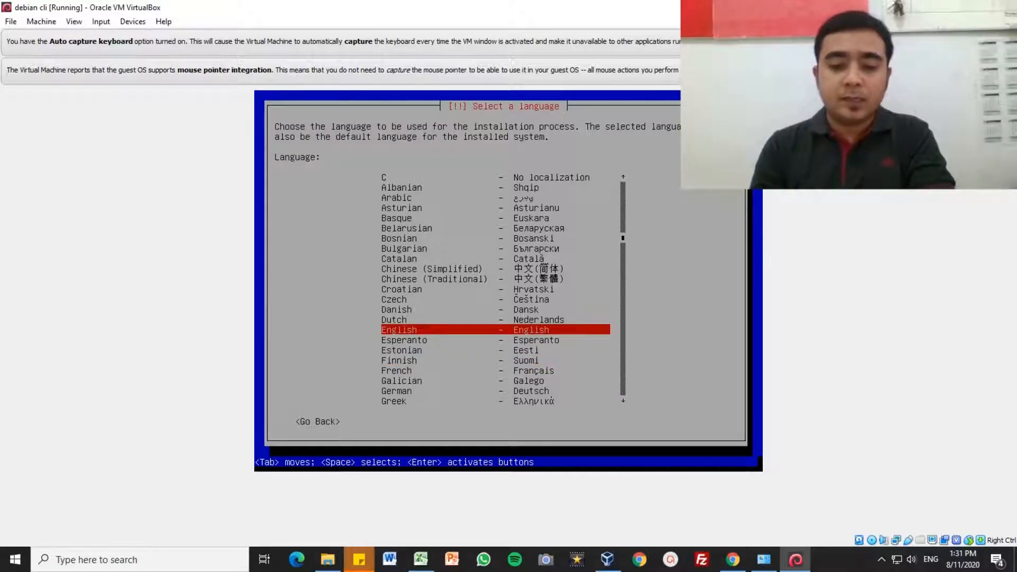
{"action": "key", "text": "Return"}
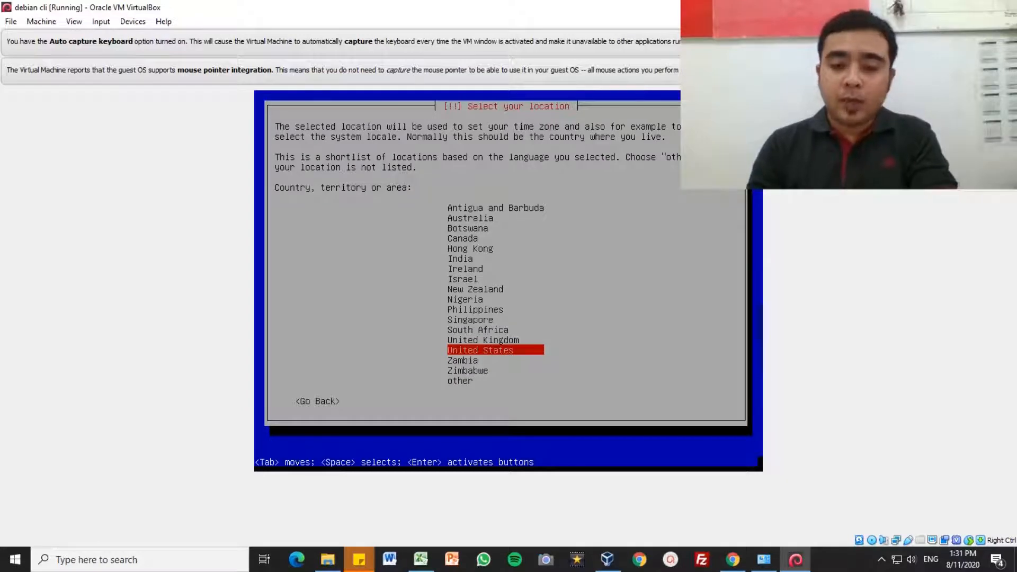
Step: Set the location to other > Asia > Indonesia and accept the en_US.UTF-8 United States locale
{"action": "key", "text": "Down"}
{"action": "key", "text": "Down"}
{"action": "key", "text": "Down"}
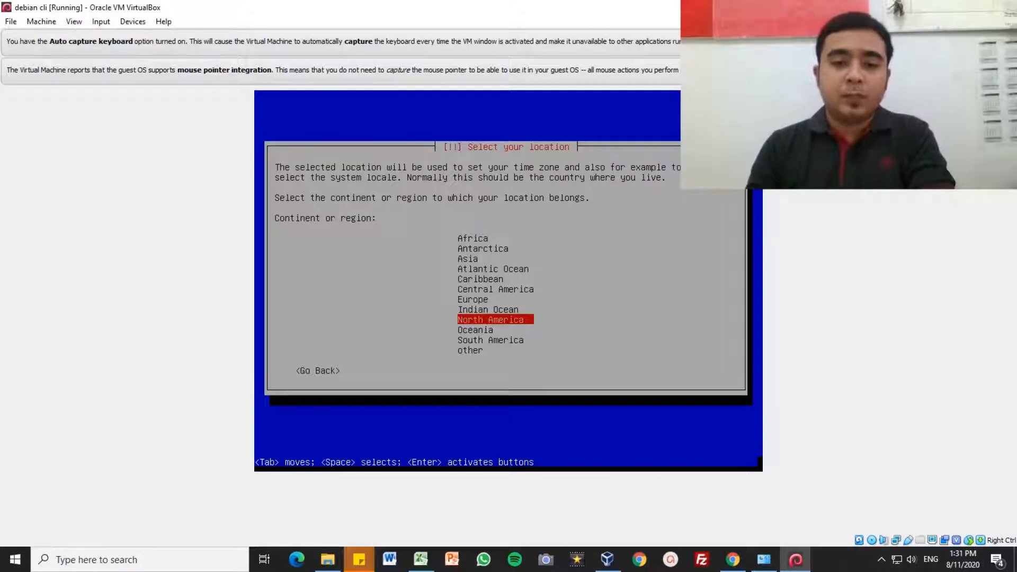
{"action": "key", "text": "Up"}
{"action": "key", "text": "Up"}
{"action": "key", "text": "Up"}
{"action": "key", "text": "Up"}
{"action": "key", "text": "Up"}
{"action": "key", "text": "Up"}
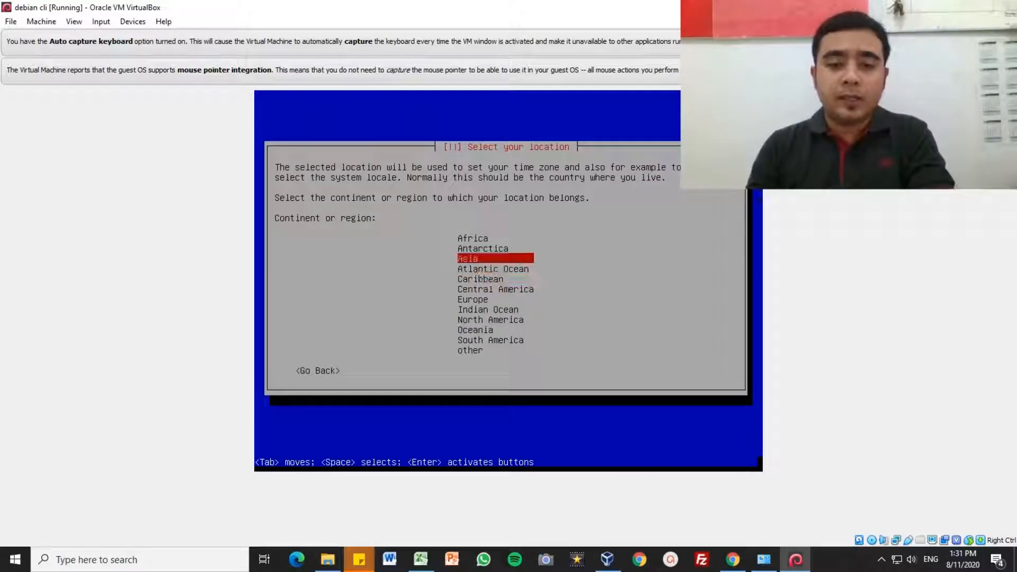
{"action": "key", "text": "Return"}
{"action": "key", "text": "Down"}
{"action": "key", "text": "Down"}
{"action": "key", "text": "Down"}
{"action": "key", "text": "Down"}
{"action": "key", "text": "Down"}
{"action": "key", "text": "Down"}
{"action": "key", "text": "Down"}
{"action": "key", "text": "Down"}
{"action": "key", "text": "Down"}
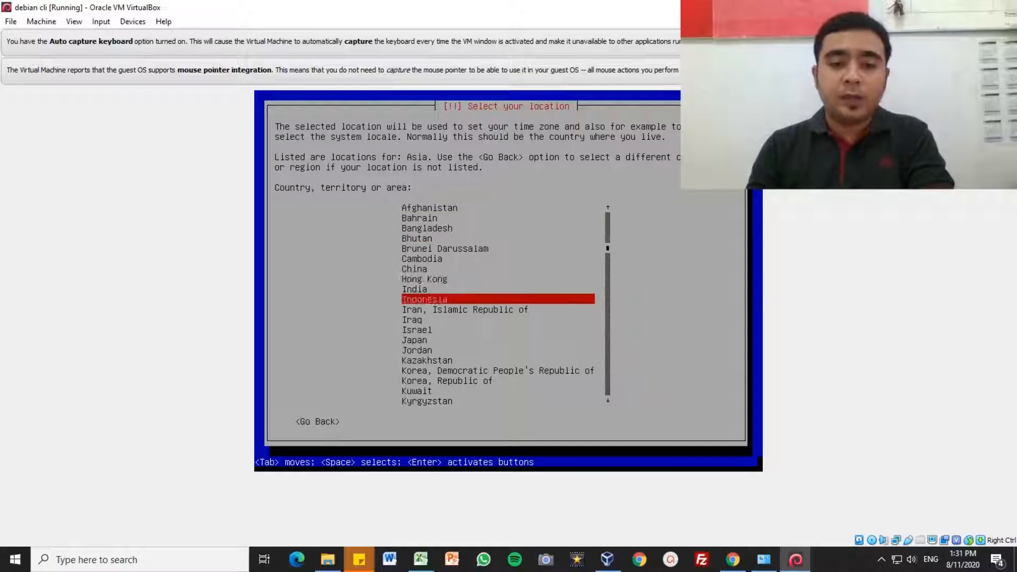
{"action": "key", "text": "Return"}
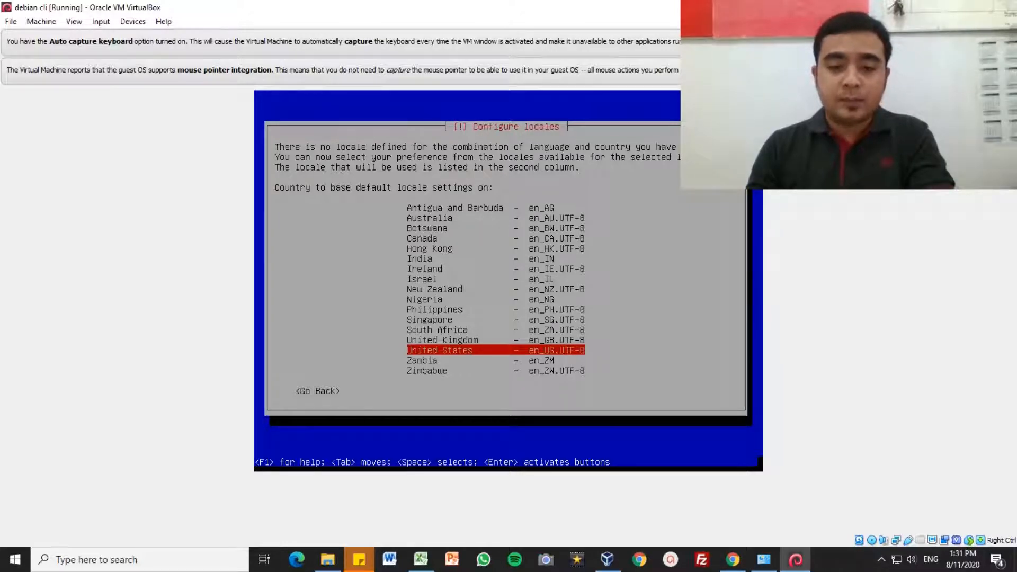
{"action": "key", "text": "Return"}
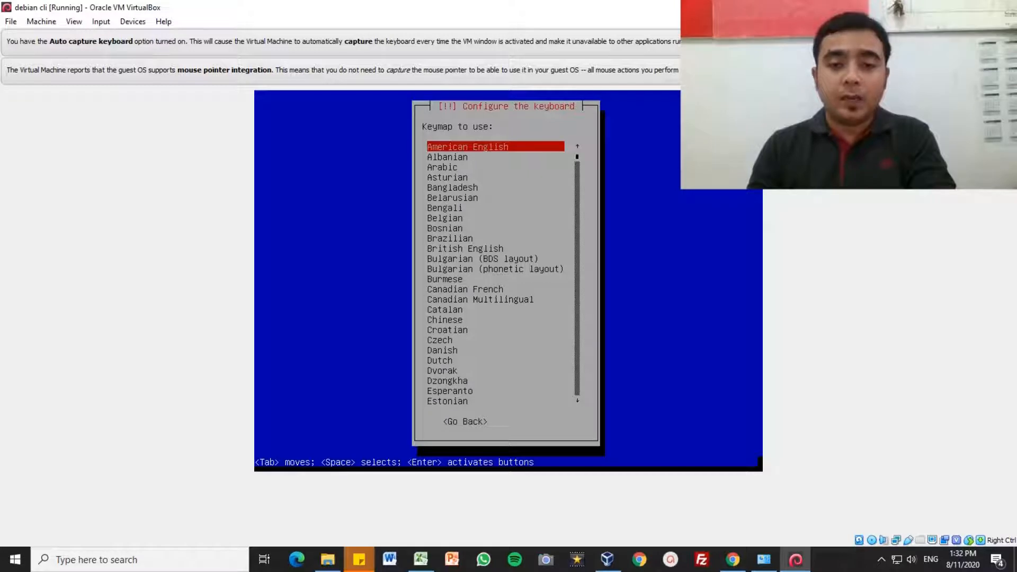
Step: Accept the American English keymap and wait for hardware detection to reach the hostname prompt
{"action": "key", "text": "Return"}
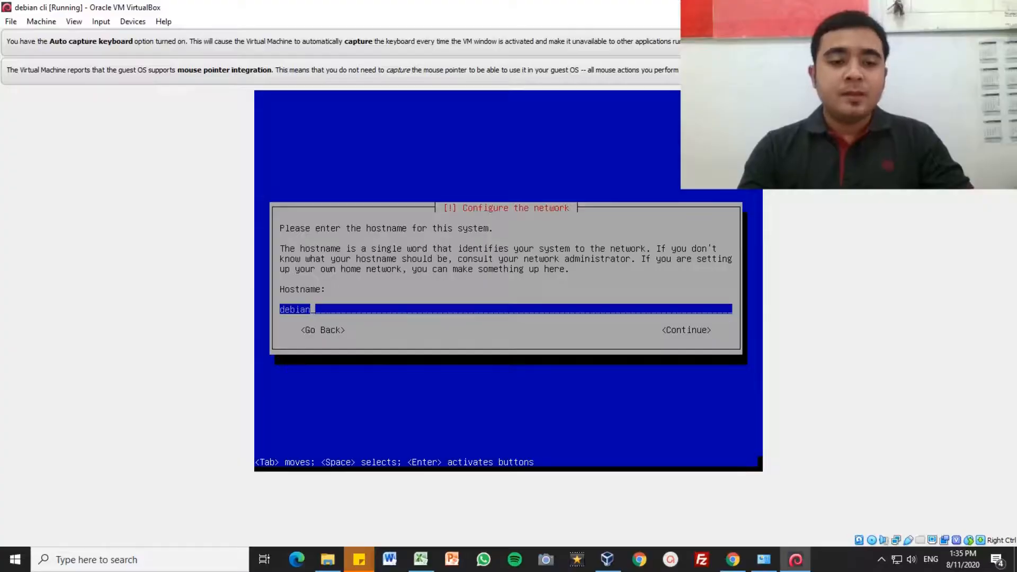
Step: Replace the default 'debian' hostname with 'serverku' and continue
{"action": "key", "text": "BackSpace"}
{"action": "key", "text": "BackSpace"}
{"action": "key", "text": "BackSpace"}
{"action": "key", "text": "BackSpace"}
{"action": "key", "text": "BackSpace"}
{"action": "key", "text": "BackSpace"}
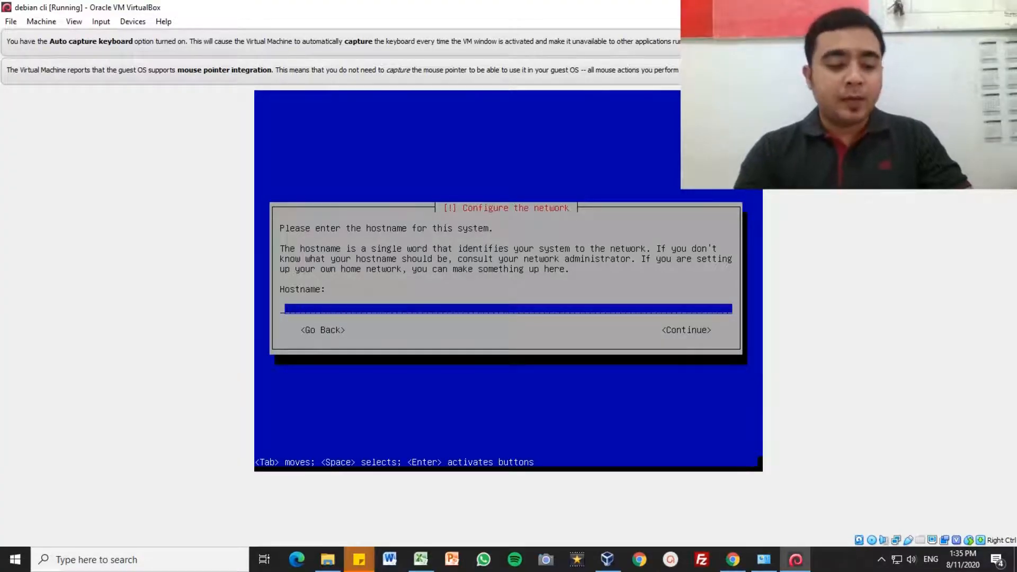
{"action": "type", "text": "icang disni"}
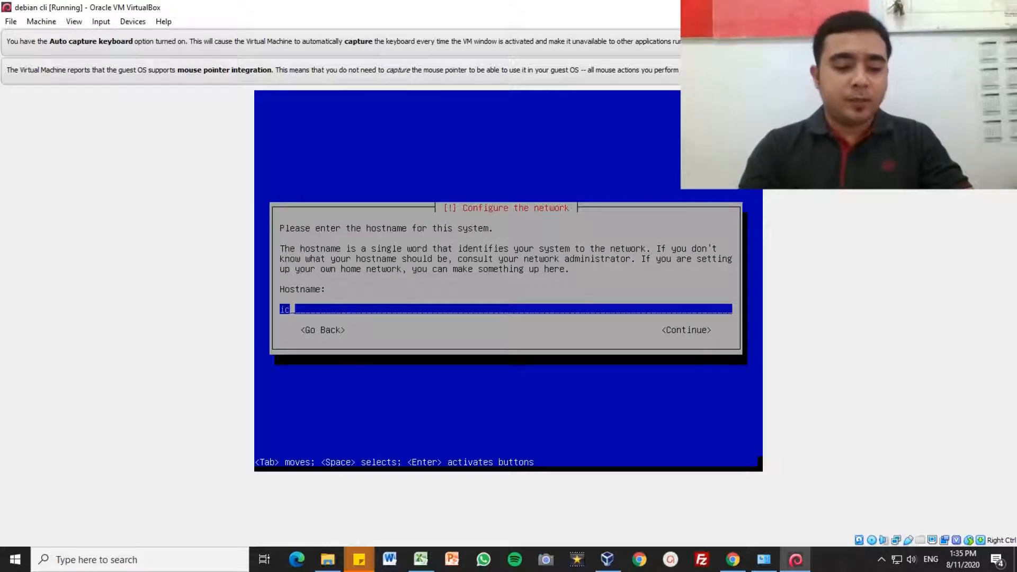
{"action": "key", "text": "BackSpace"}
{"action": "key", "text": "BackSpace"}
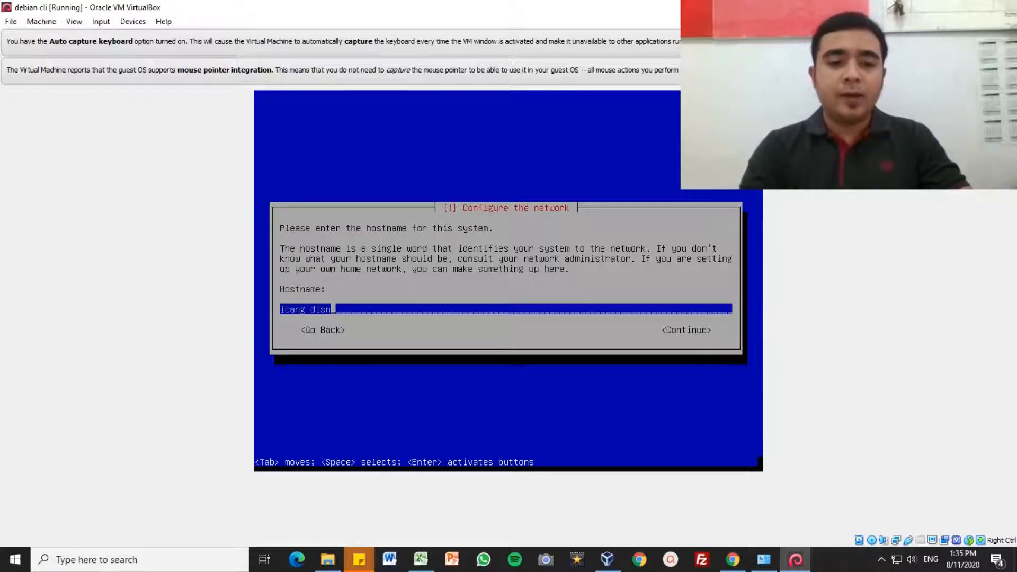
{"action": "type", "text": "i"}
{"action": "key", "text": "BackSpace"}
{"action": "key", "text": "BackSpace"}
{"action": "key", "text": "BackSpace"}
{"action": "key", "text": "BackSpace"}
{"action": "key", "text": "BackSpace"}
{"action": "key", "text": "BackSpace"}
{"action": "key", "text": "BackSpace"}
{"action": "key", "text": "BackSpace"}
{"action": "key", "text": "BackSpace"}
{"action": "key", "text": "BackSpace"}
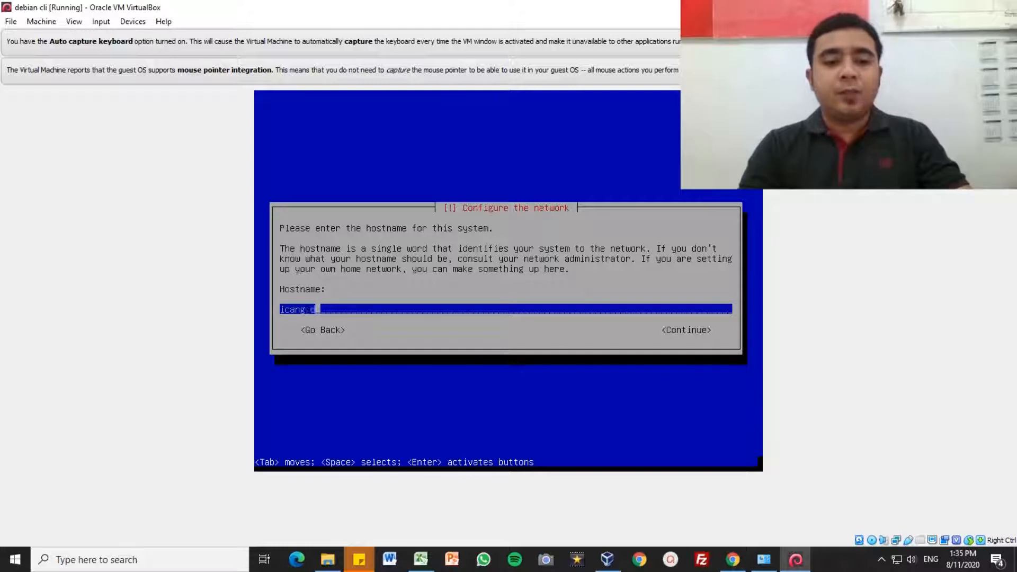
{"action": "type", "text": "debian"}
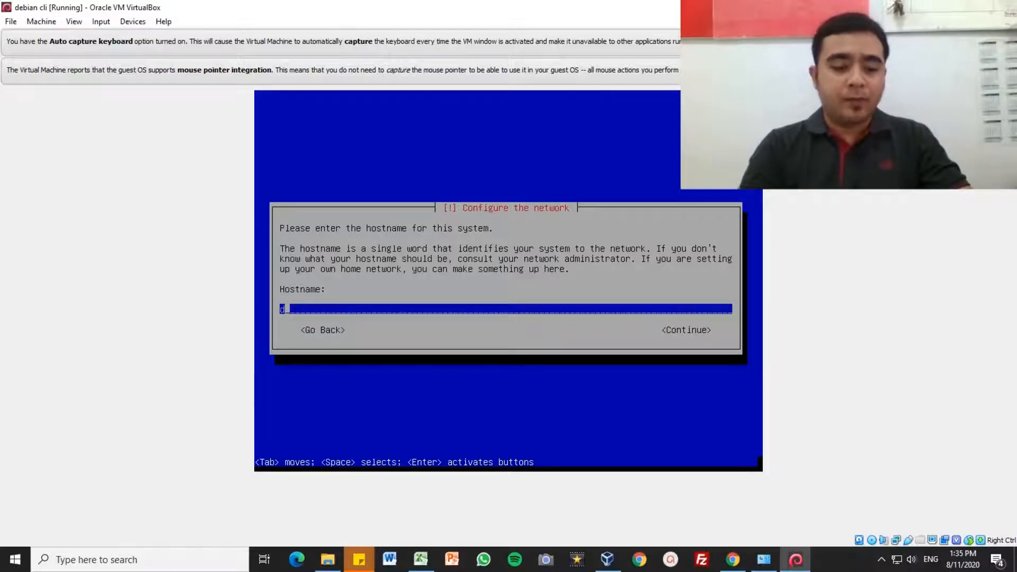
{"action": "type", "text": "server"}
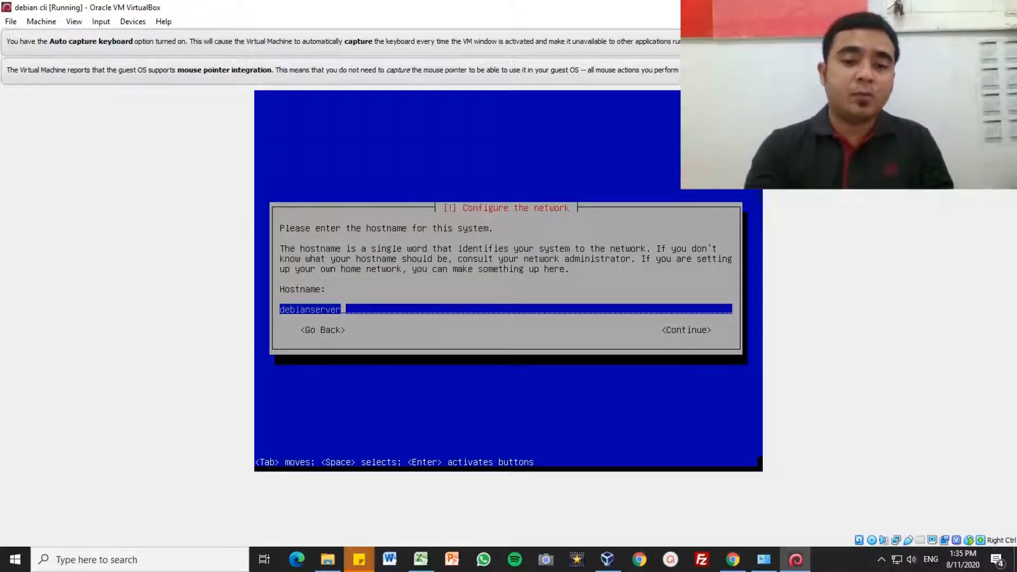
{"action": "key", "text": "BackSpace"}
{"action": "key", "text": "BackSpace"}
{"action": "key", "text": "BackSpace"}
{"action": "key", "text": "BackSpace"}
{"action": "key", "text": "BackSpace"}
{"action": "key", "text": "BackSpace"}
{"action": "key", "text": "BackSpace"}
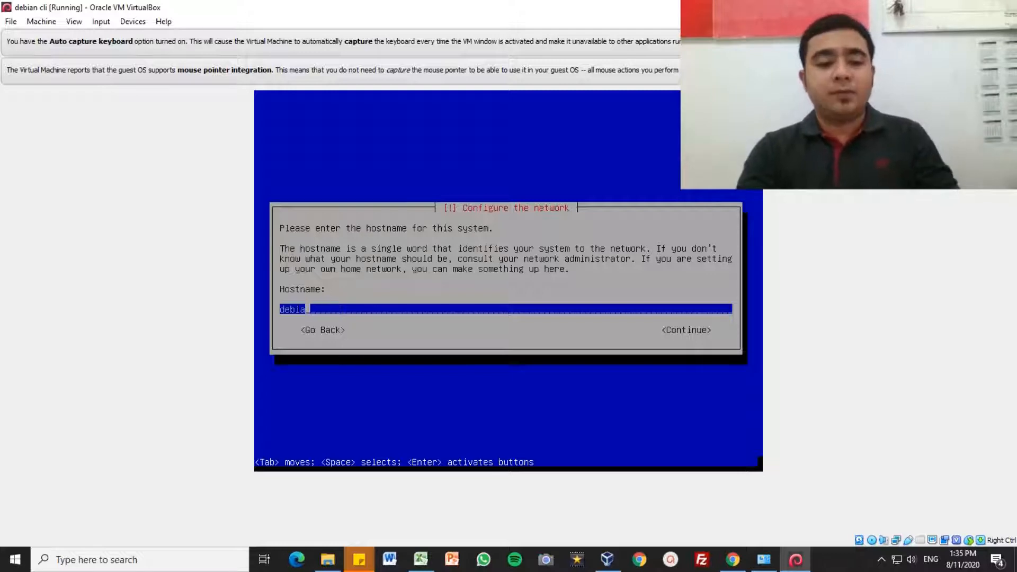
{"action": "key", "text": "BackSpace"}
{"action": "key", "text": "BackSpace"}
{"action": "key", "text": "BackSpace"}
{"action": "key", "text": "BackSpace"}
{"action": "key", "text": "BackSpace"}
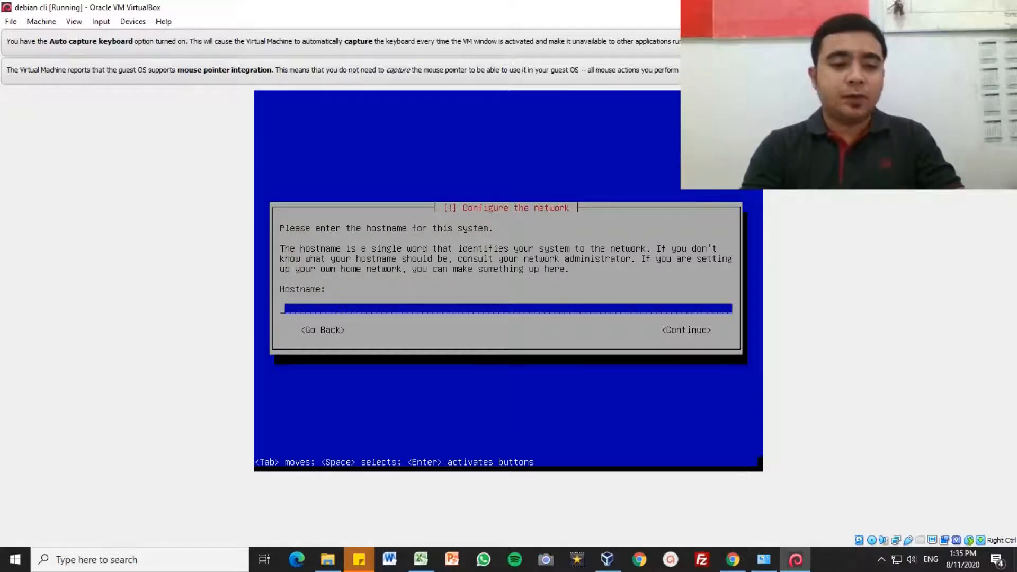
{"action": "type", "text": "server"}
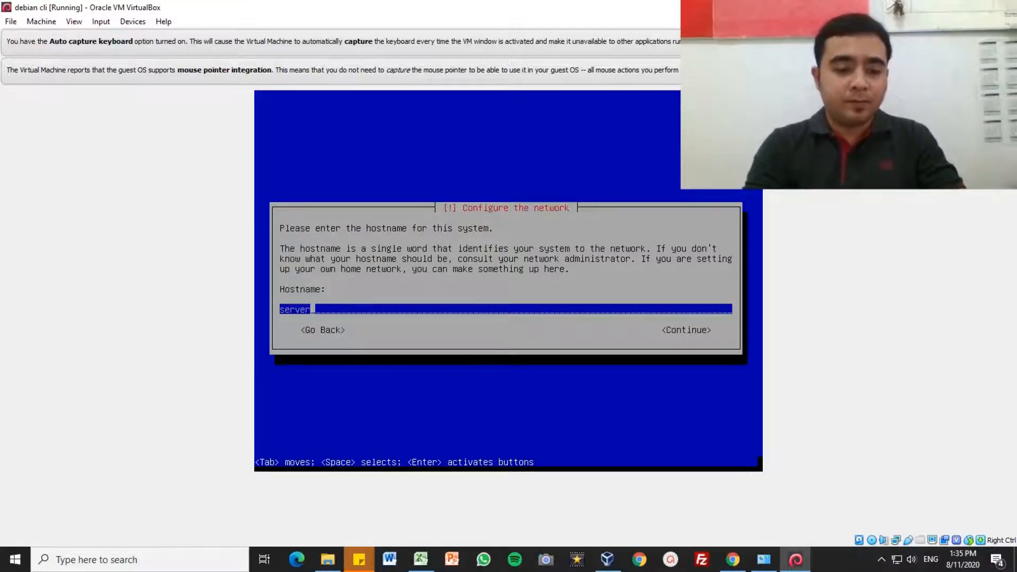
{"action": "type", "text": "ku"}
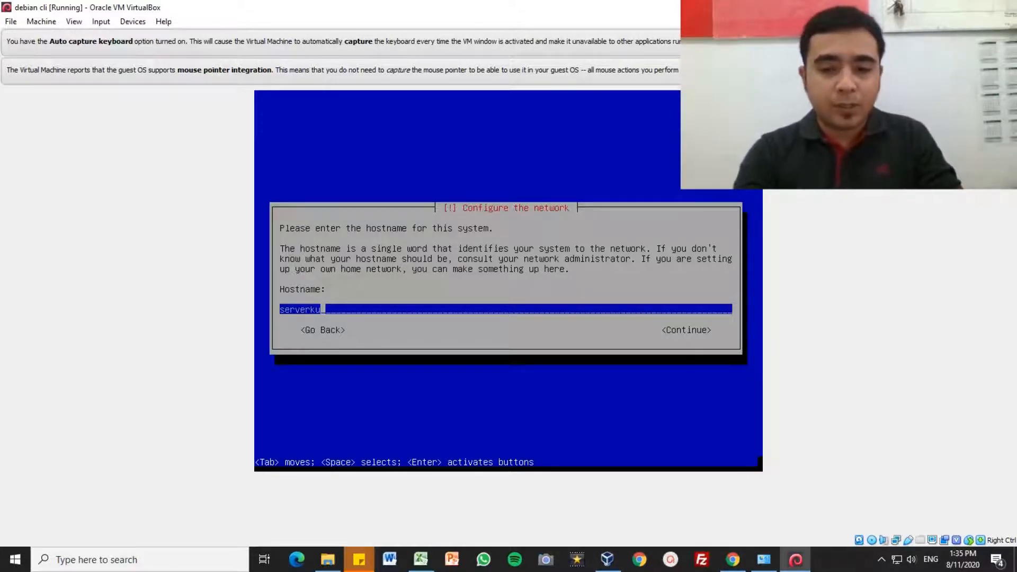
{"action": "key", "text": "Tab"}
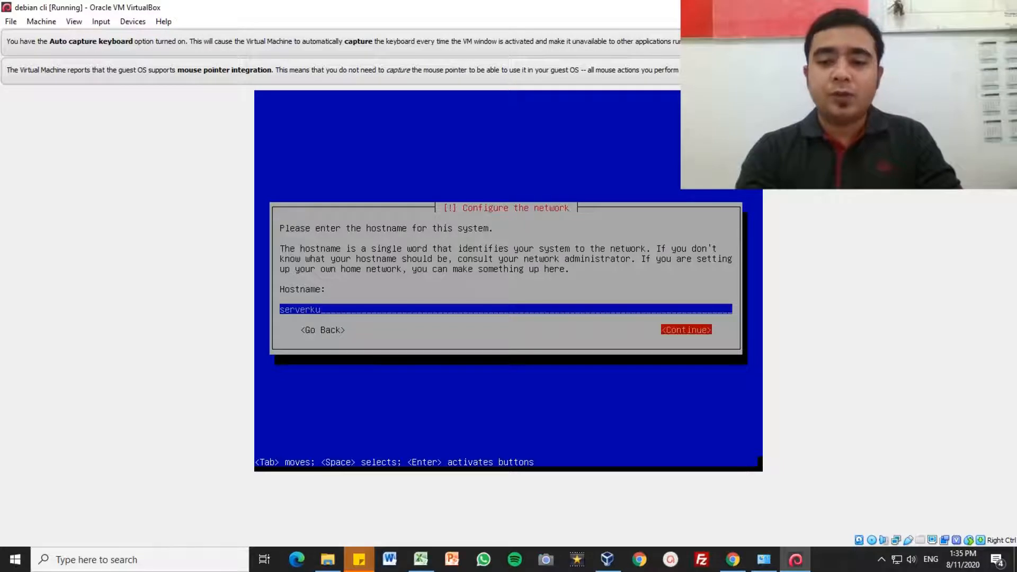
{"action": "key", "text": "Tab"}
{"action": "key", "text": "Tab"}
{"action": "key", "text": "Tab"}
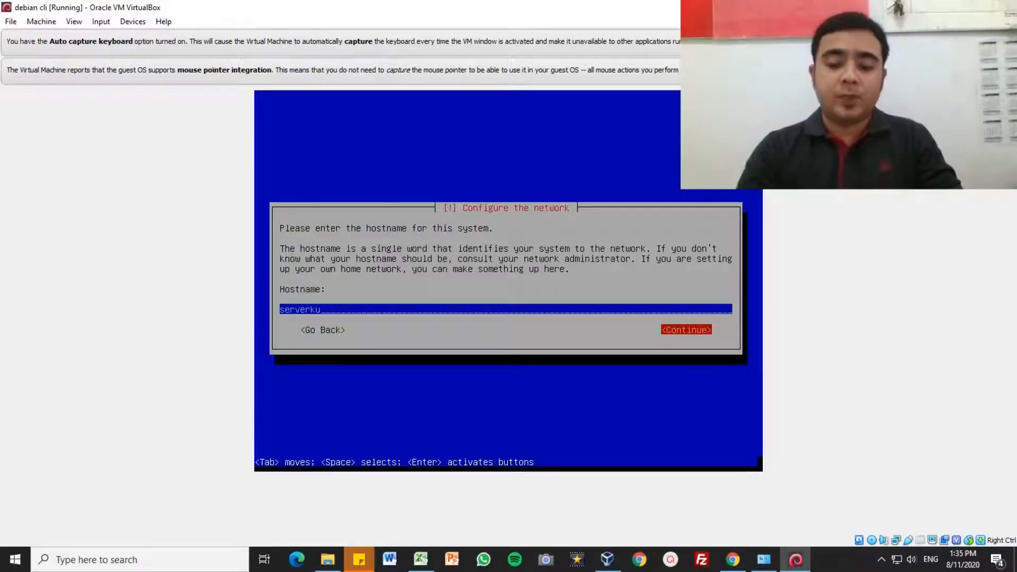
{"action": "key", "text": "Return"}
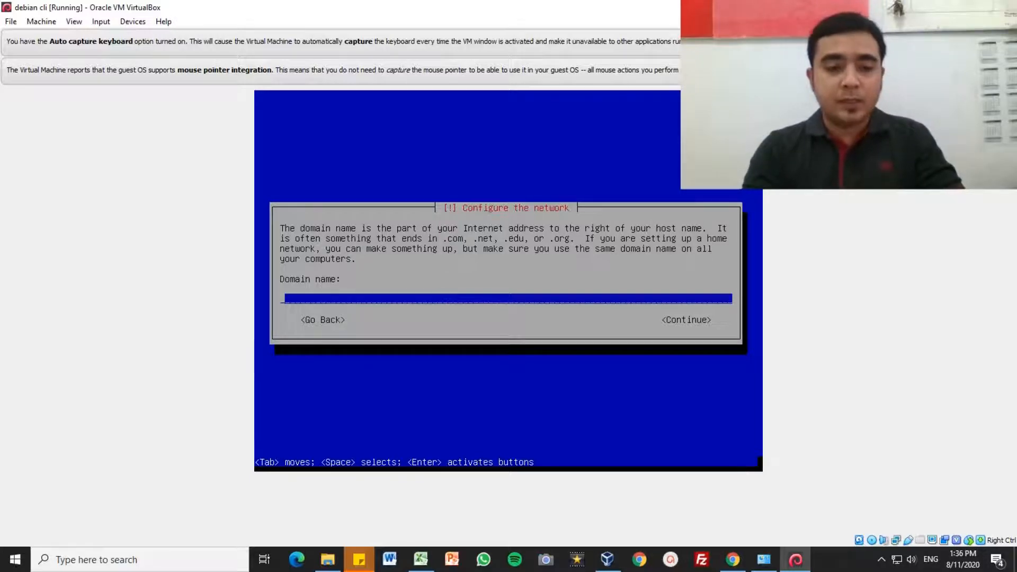
{"action": "type", "text": "www"}
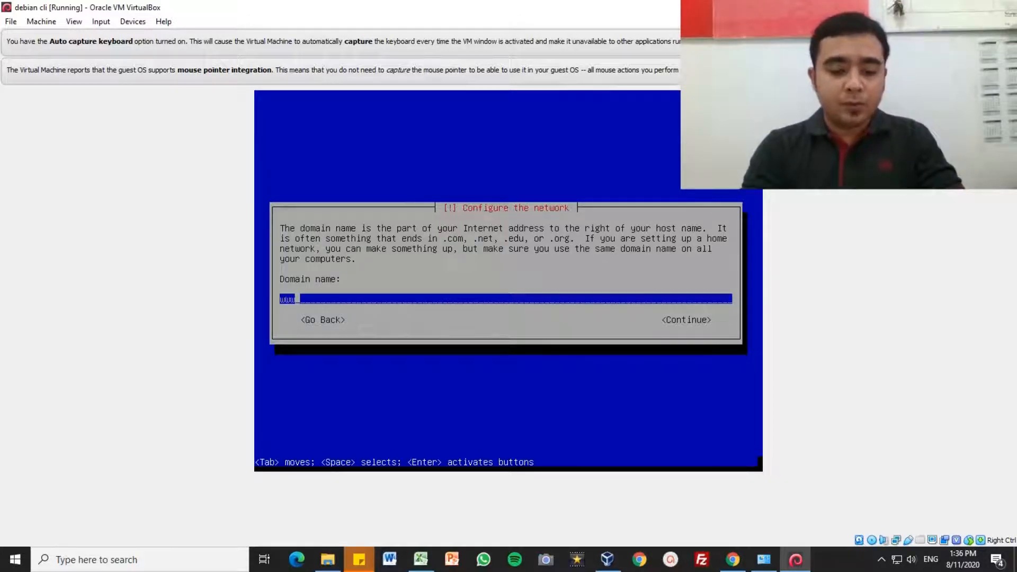
{"action": "type", "text": "."}
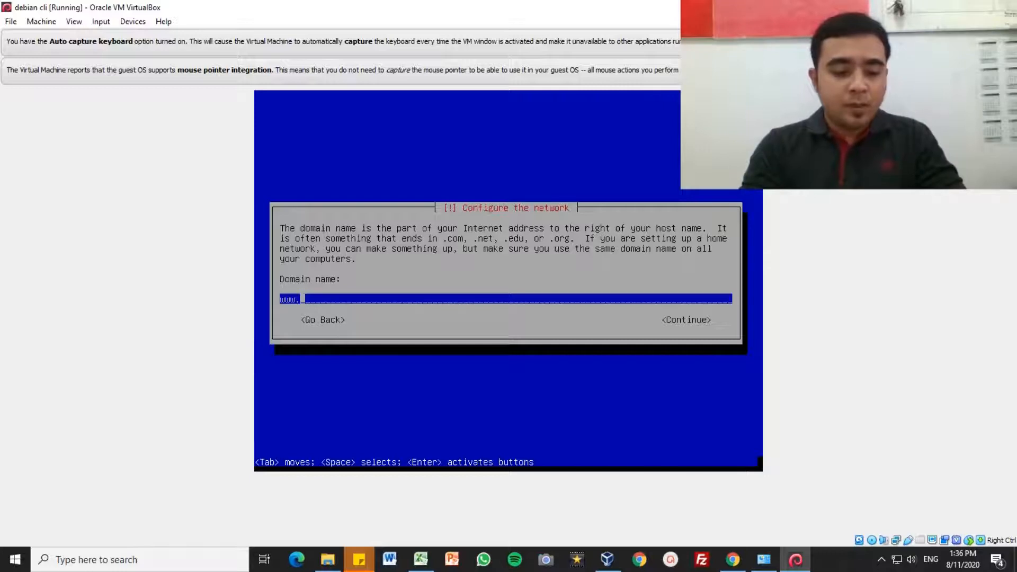
{"action": "type", "text": "sekolahk"}
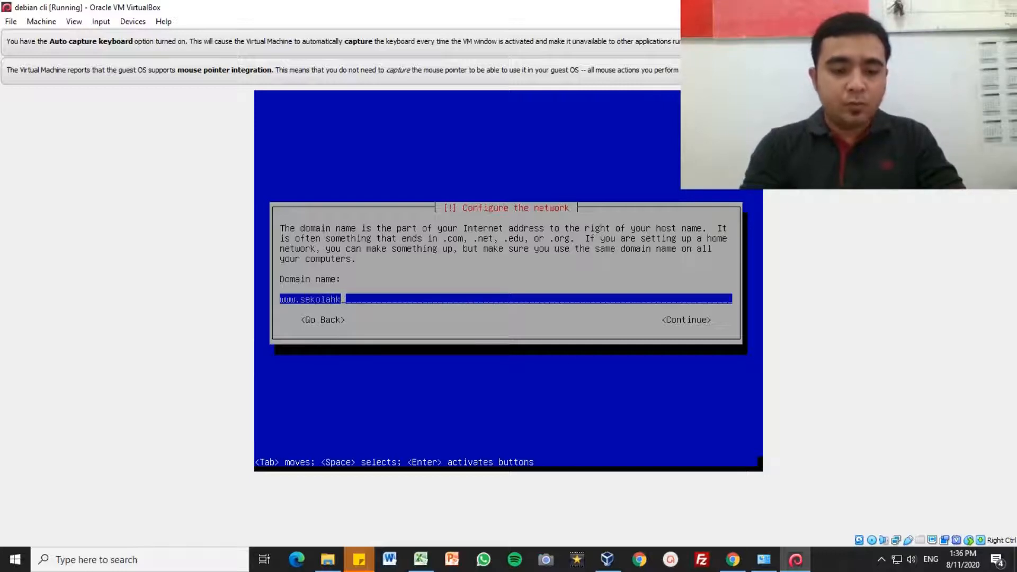
{"action": "type", "text": "u.sch"}
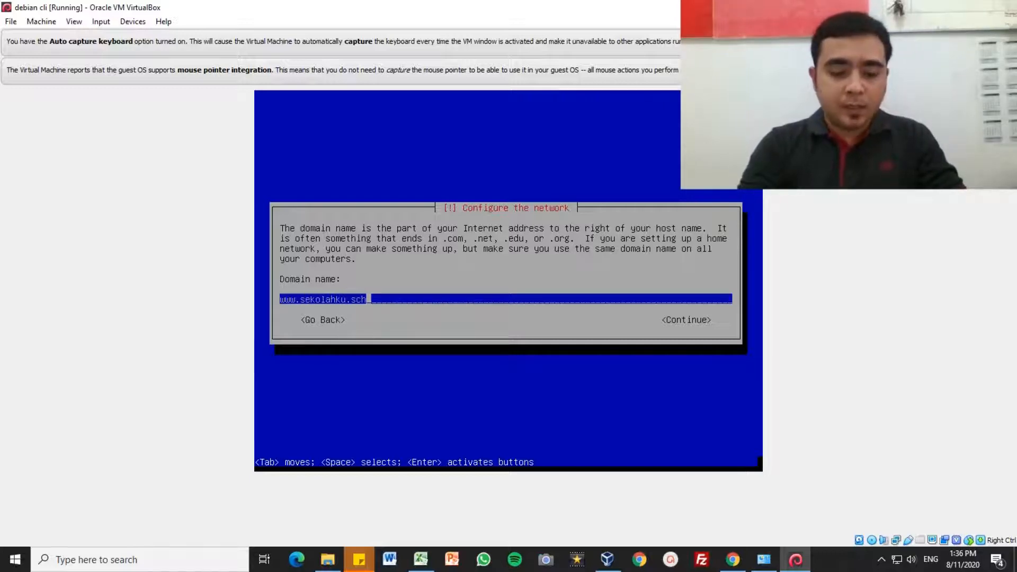
{"action": "type", "text": ".id"}
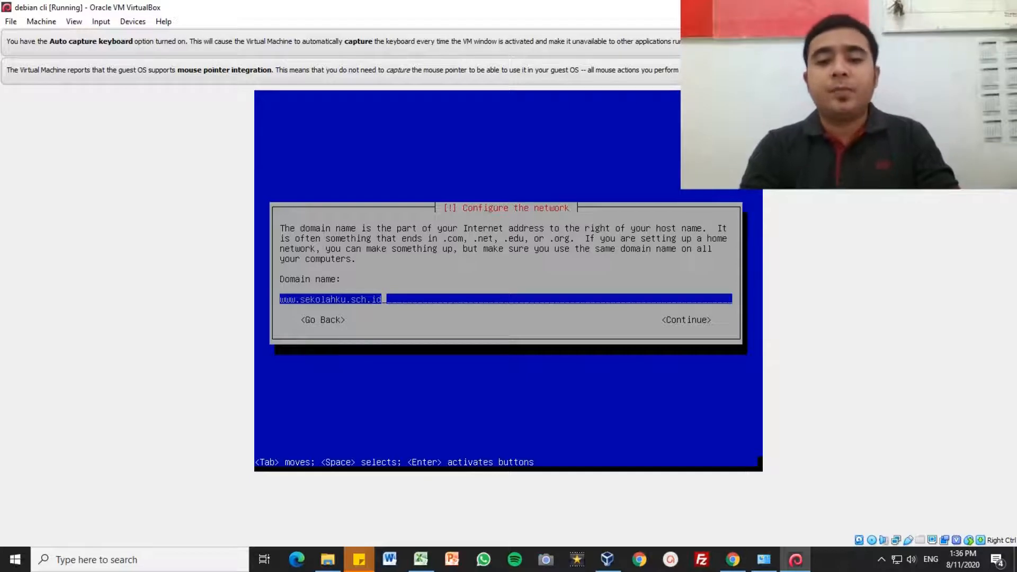
{"action": "key", "text": "Tab"}
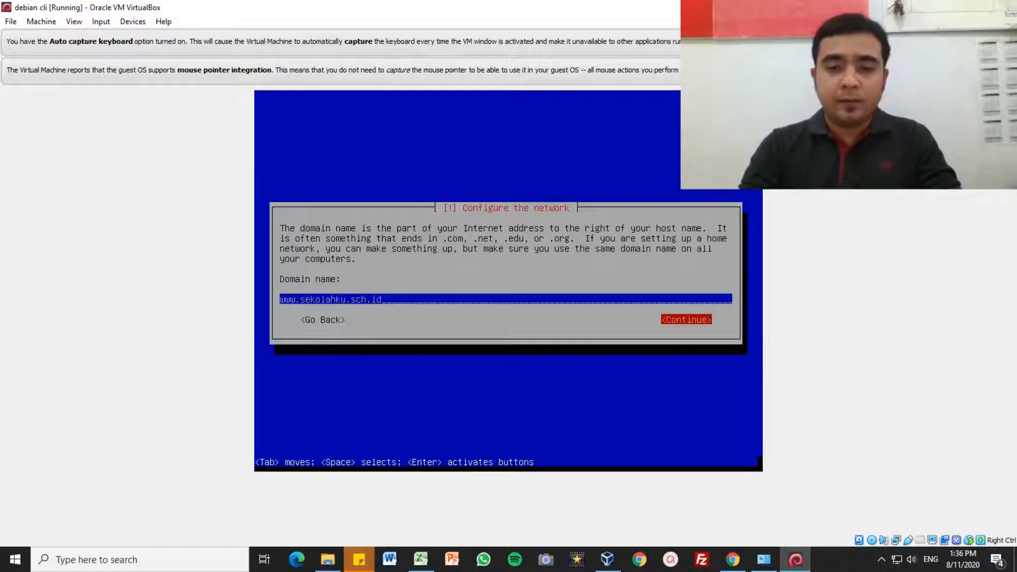
{"action": "key", "text": "Return"}
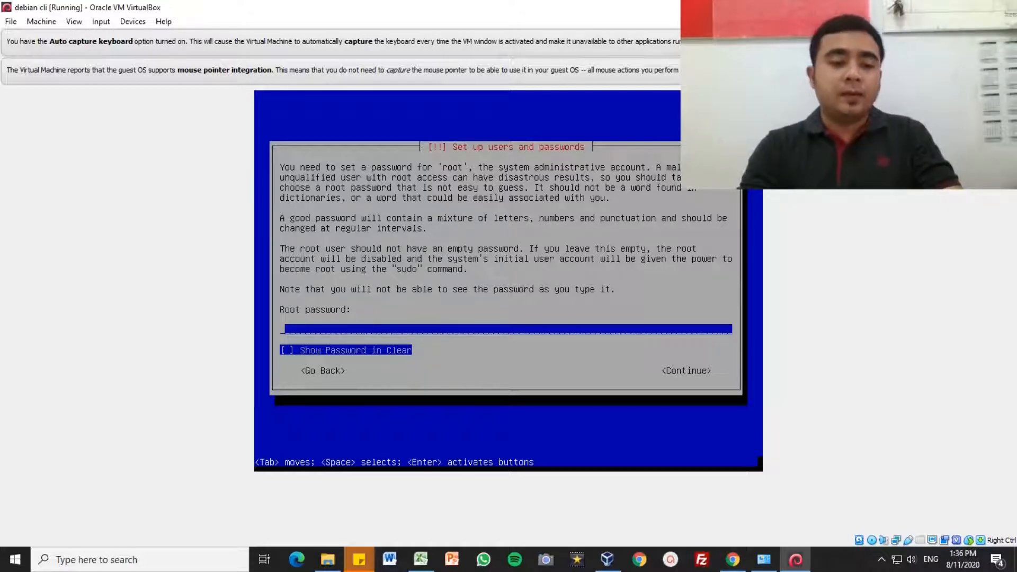
Step: Enter the root password, correcting earlier attempts, and submit it
{"action": "type", "text": "*"}
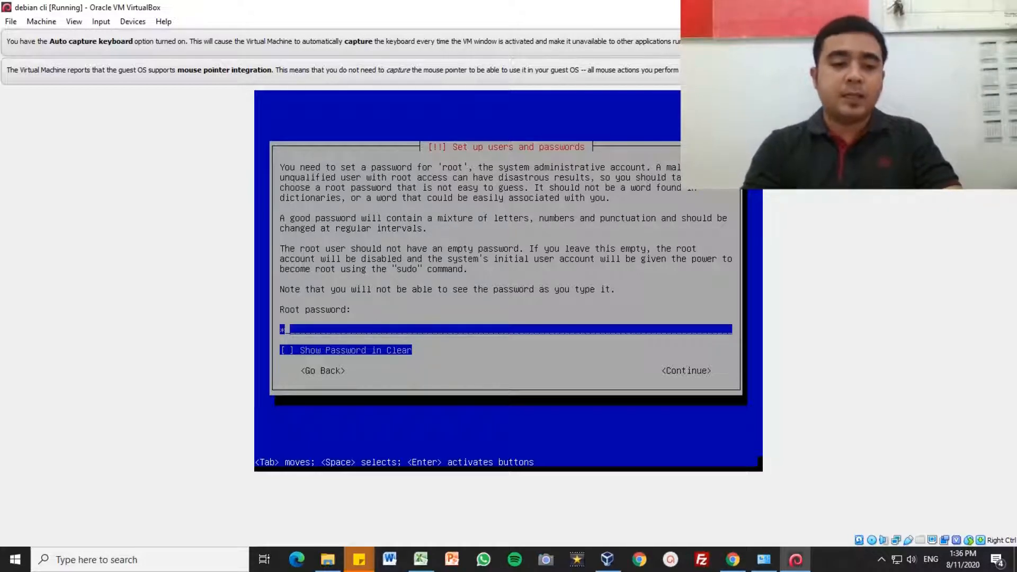
{"action": "key", "text": "BackSpace"}
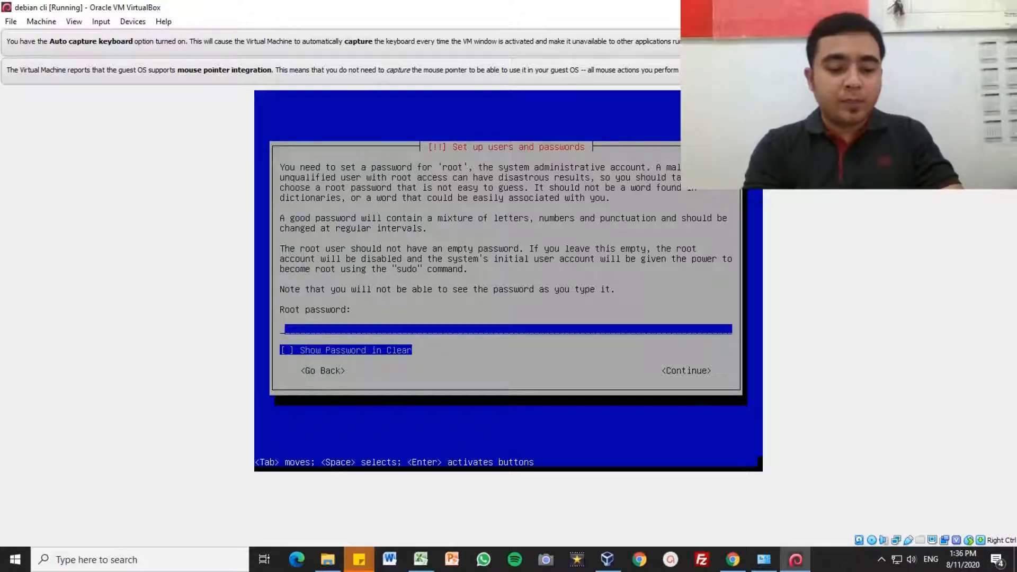
{"action": "type", "text": "************"}
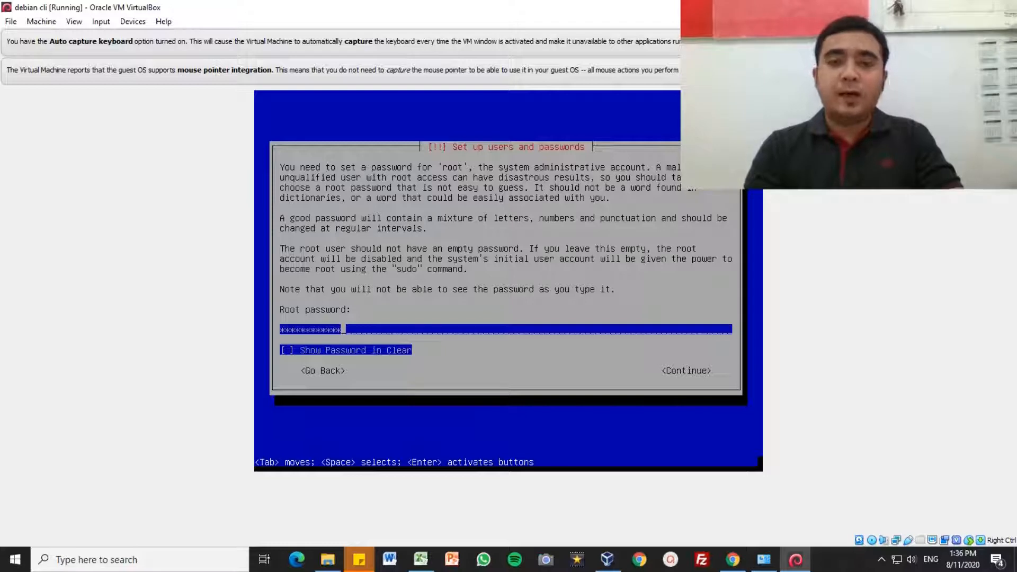
{"action": "key", "text": "BackSpace"}
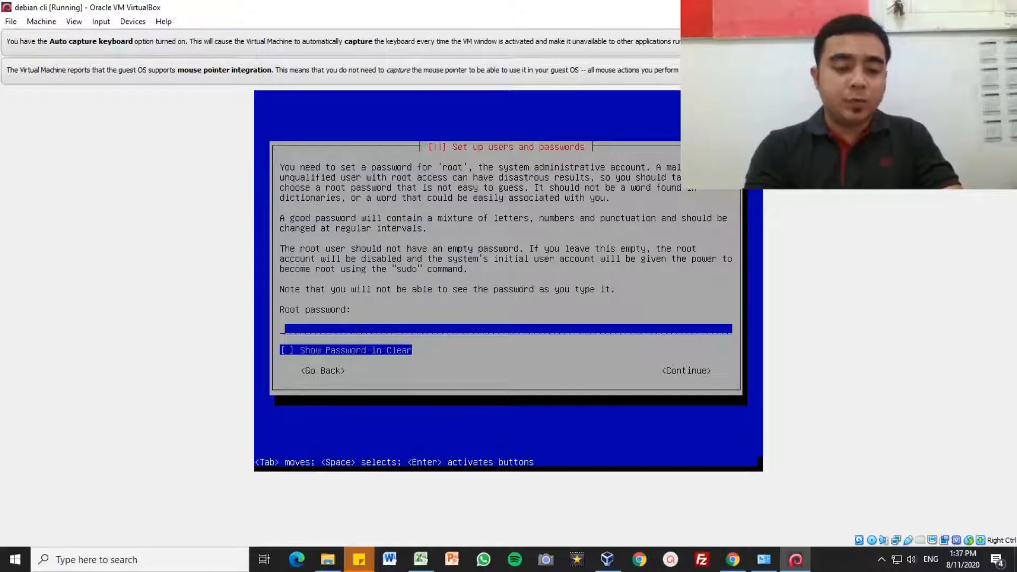
{"action": "type", "text": "*****"}
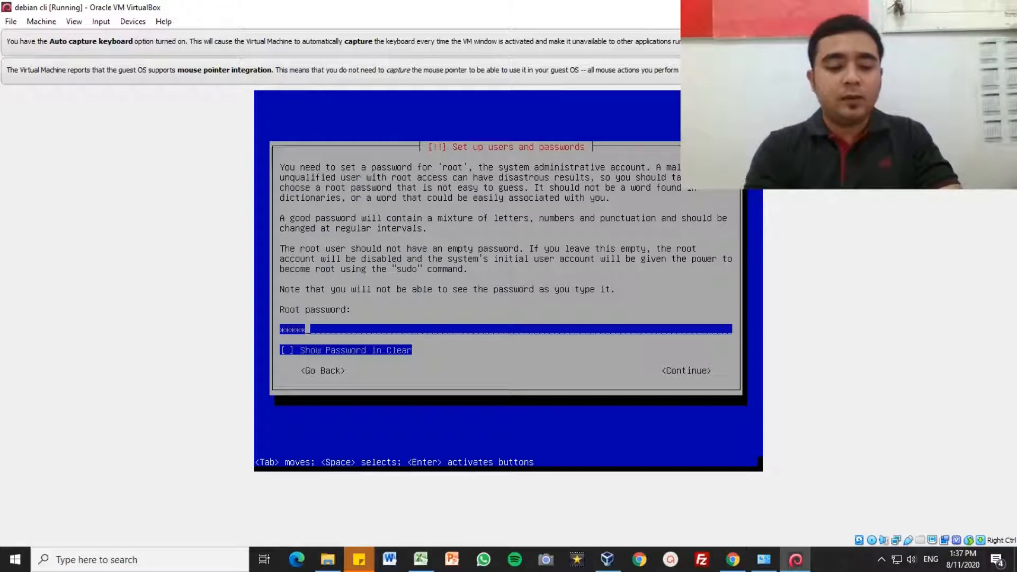
{"action": "type", "text": "****"}
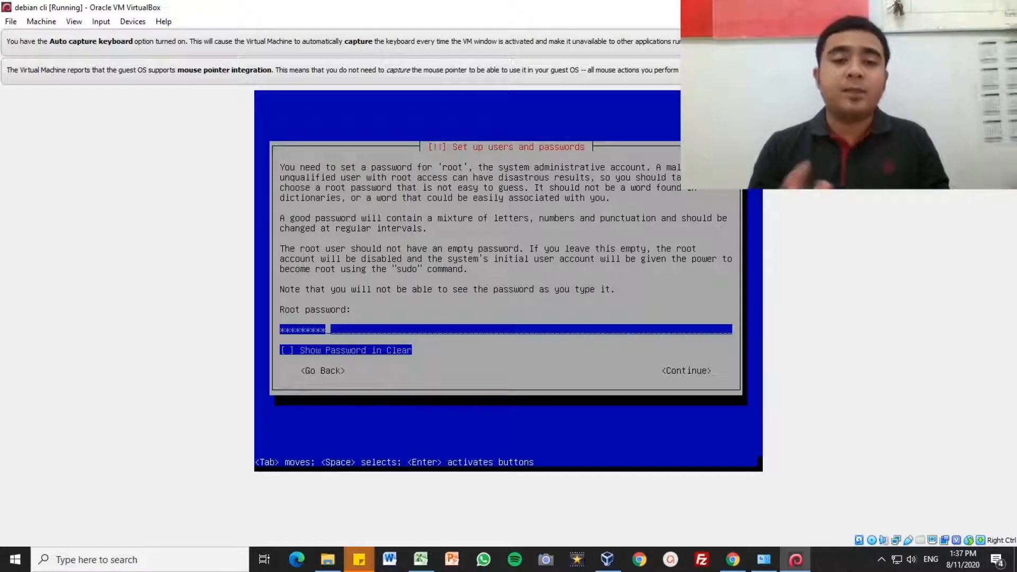
{"action": "key", "text": "BackSpace"}
{"action": "key", "text": "BackSpace"}
{"action": "key", "text": "BackSpace"}
{"action": "key", "text": "BackSpace"}
{"action": "key", "text": "BackSpace"}
{"action": "key", "text": "BackSpace"}
{"action": "key", "text": "BackSpace"}
{"action": "key", "text": "BackSpace"}
{"action": "key", "text": "BackSpace"}
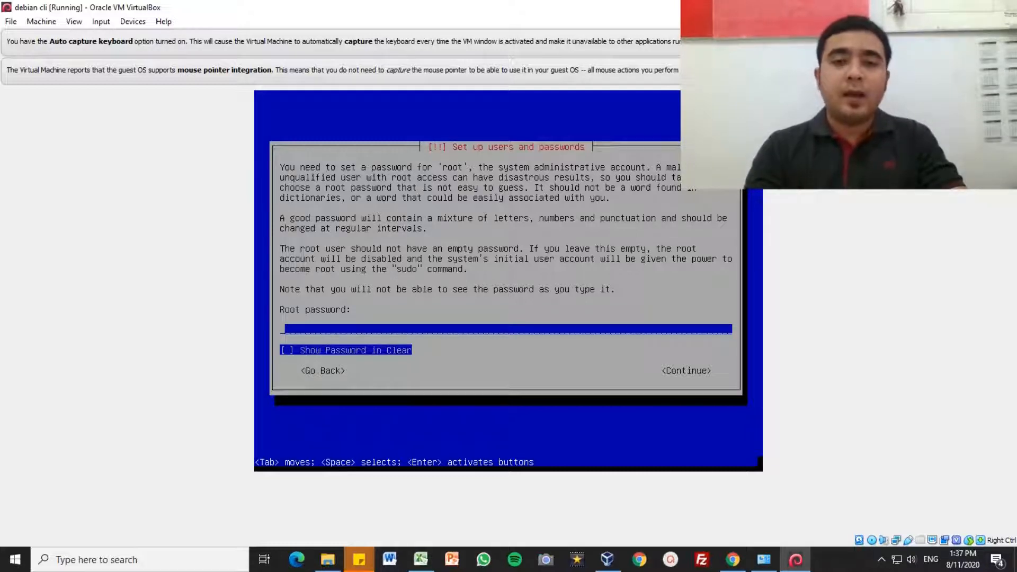
{"action": "type", "text": "*"}
{"action": "key", "text": "Tab"}
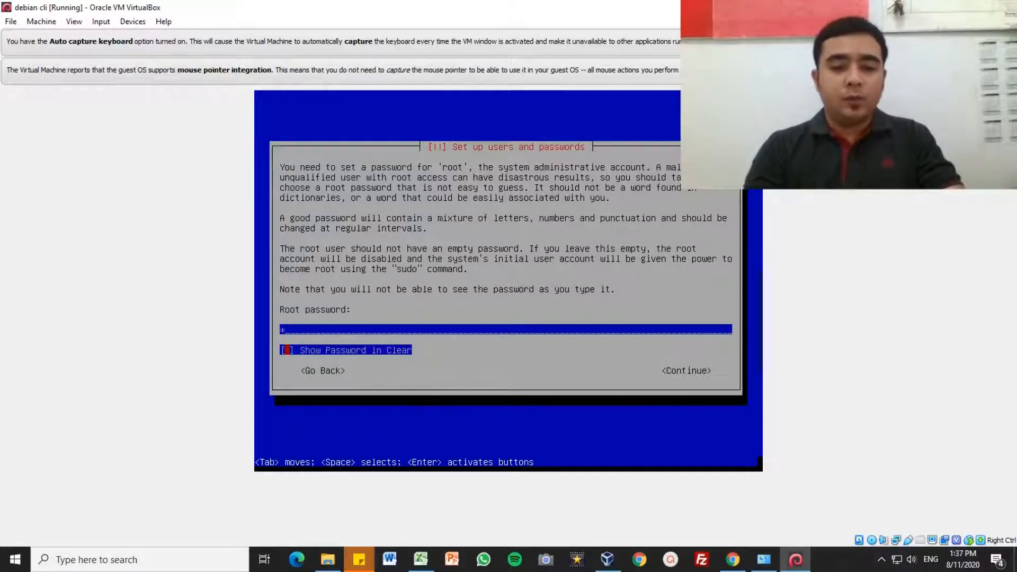
{"action": "key", "text": "Tab"}
{"action": "key", "text": "Return"}
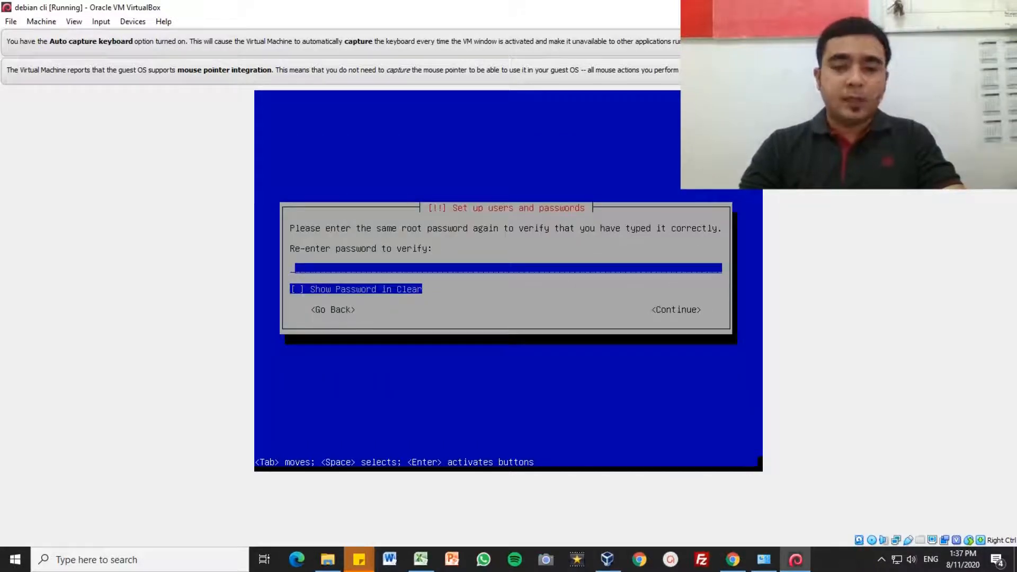
Step: Re-enter the root password to verify it
{"action": "type", "text": "*"}
{"action": "key", "text": "Tab"}
{"action": "key", "text": "Tab"}
{"action": "key", "text": "Return"}
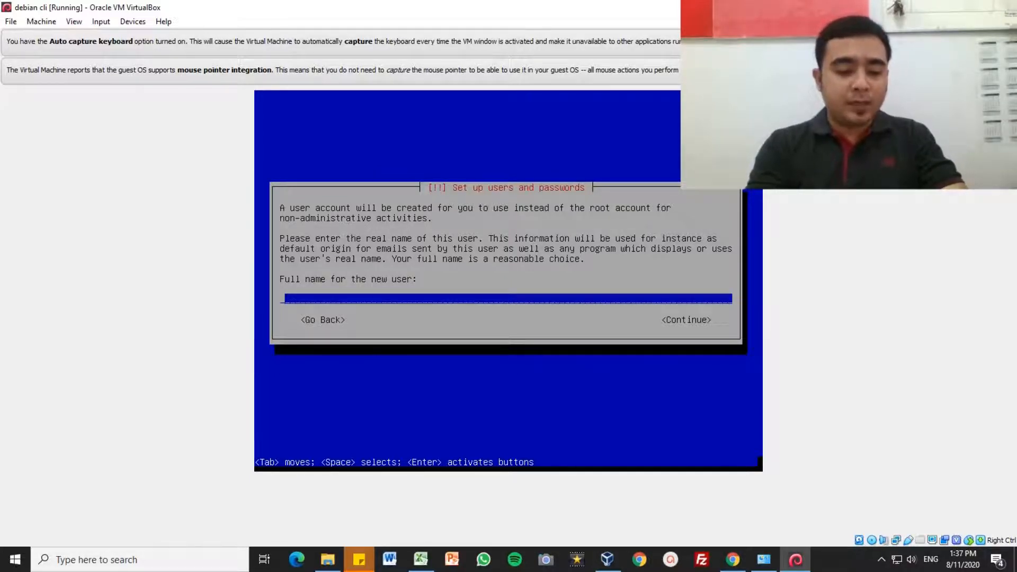
Step: Enter the new user's full name after correcting typos, and accept it
{"action": "type", "text": "aas"}
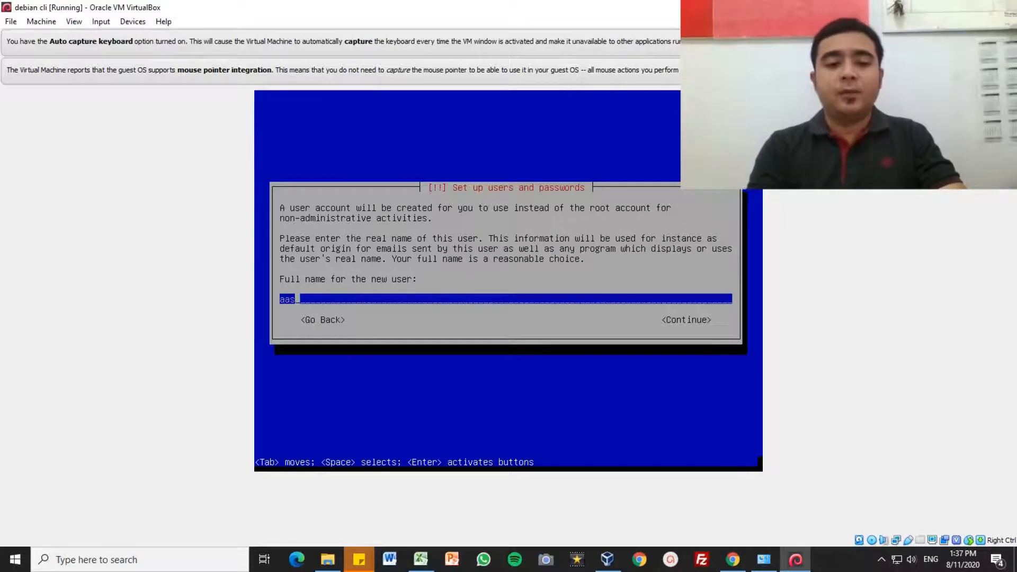
{"action": "key", "text": "BackSpace"}
{"action": "key", "text": "BackSpace"}
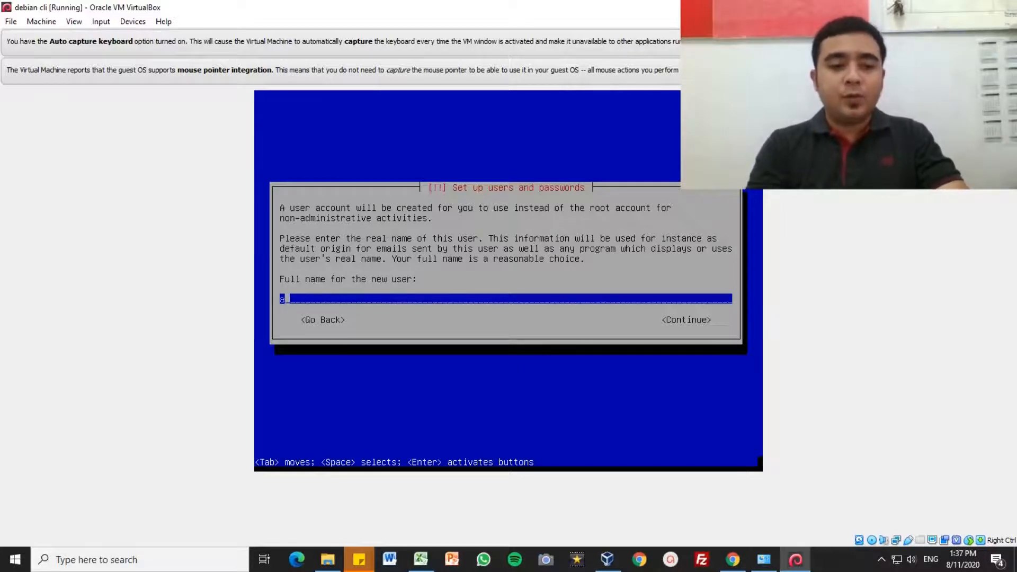
{"action": "key", "text": "BackSpace"}
{"action": "type", "text": "u"}
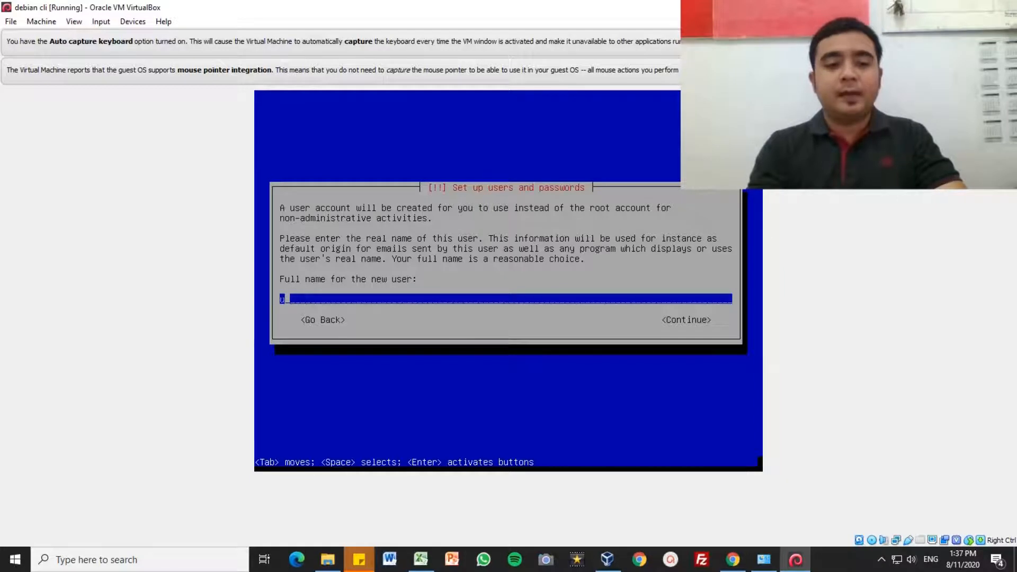
{"action": "key", "text": "BackSpace"}
{"action": "type", "text": "sulta"}
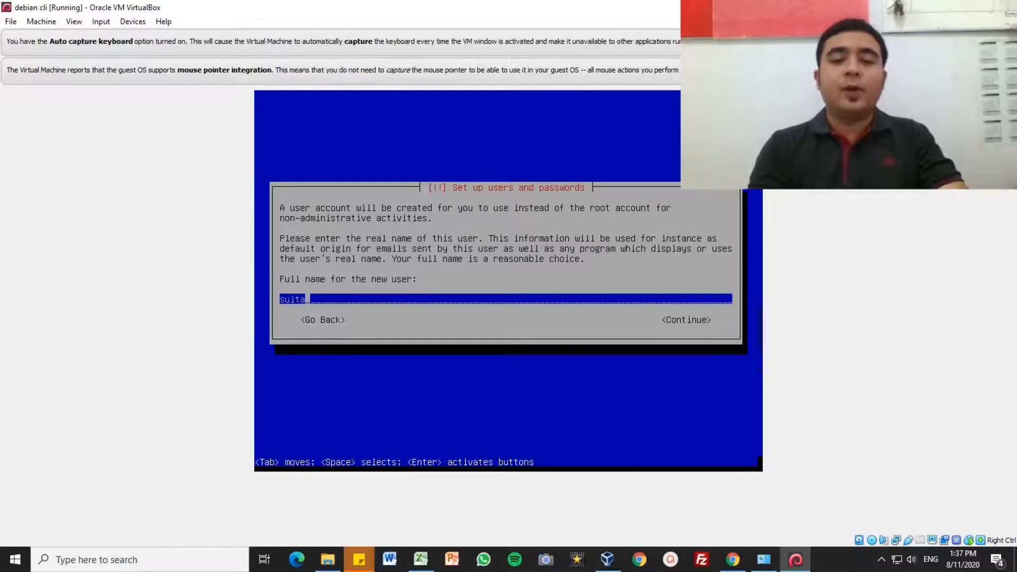
{"action": "key", "text": "BackSpace"}
{"action": "key", "text": "BackSpace"}
{"action": "key", "text": "BackSpace"}
{"action": "key", "text": "BackSpace"}
{"action": "key", "text": "BackSpace"}
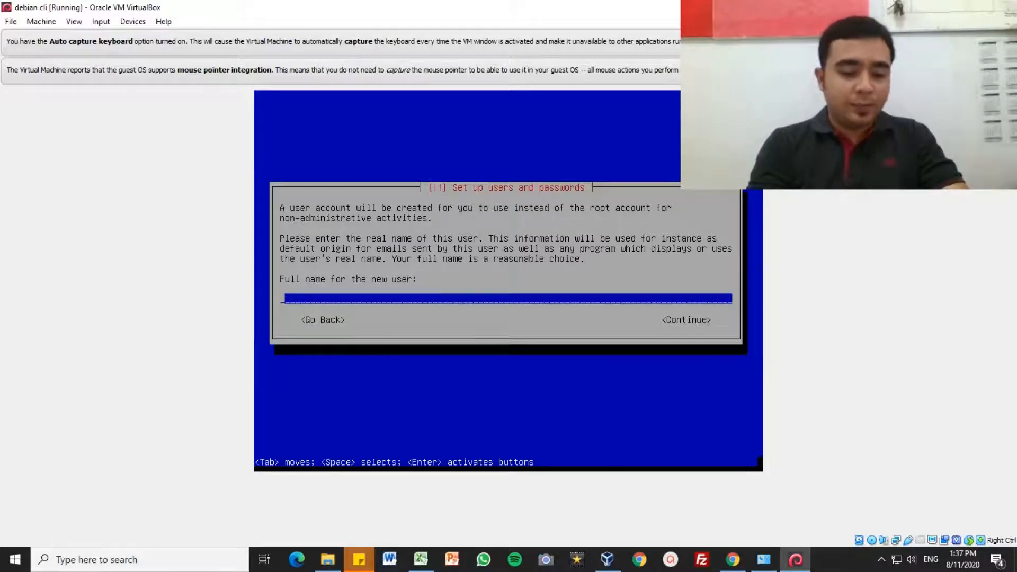
{"action": "type", "text": "asep"}
{"action": "key", "text": "Tab"}
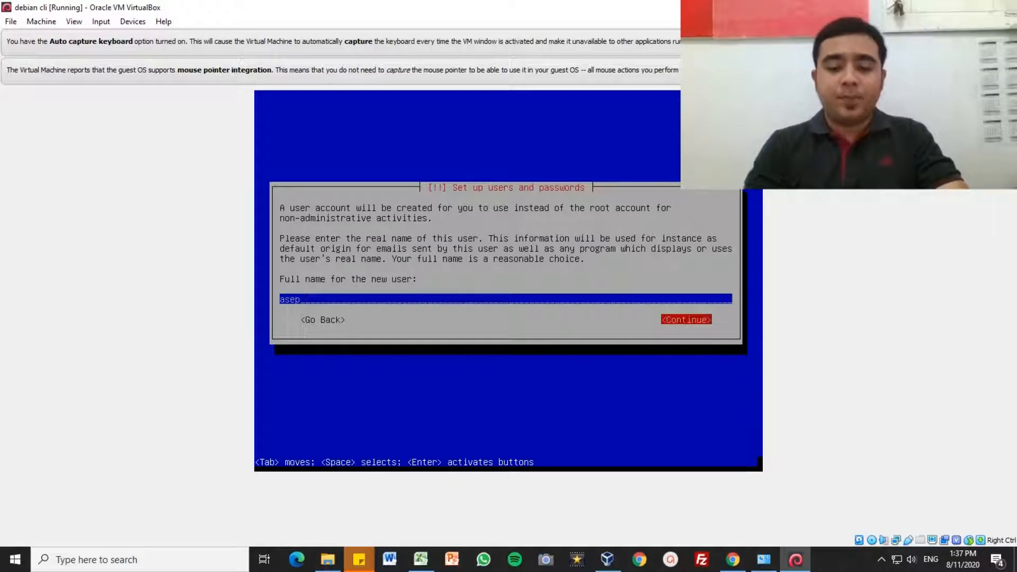
{"action": "key", "text": "Return"}
{"action": "key", "text": "Return"}
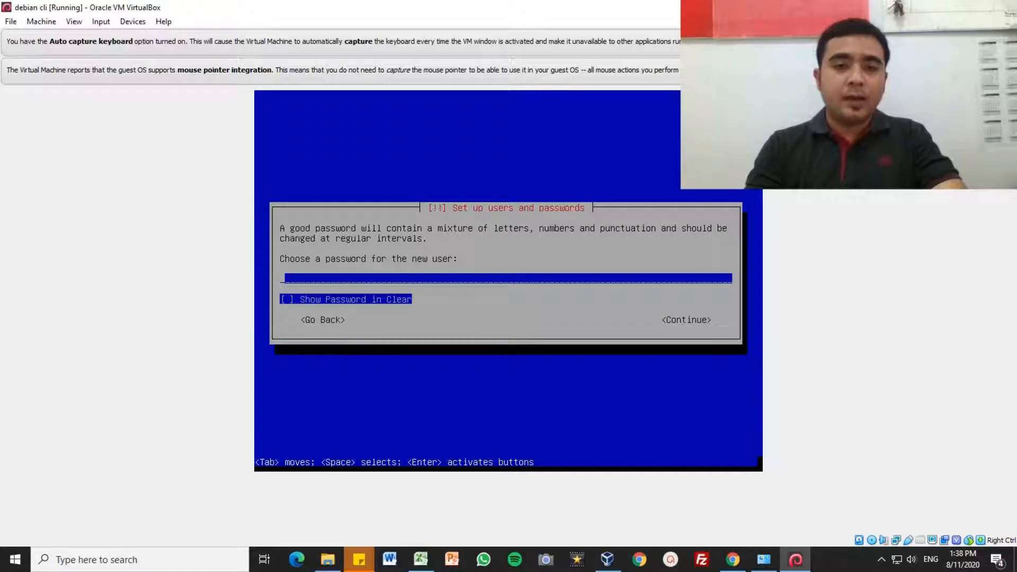
Step: Set the new user's password and confirm it by re-entering it
{"action": "type", "text": "a"}
{"action": "key", "text": "Tab"}
{"action": "key", "text": "Tab"}
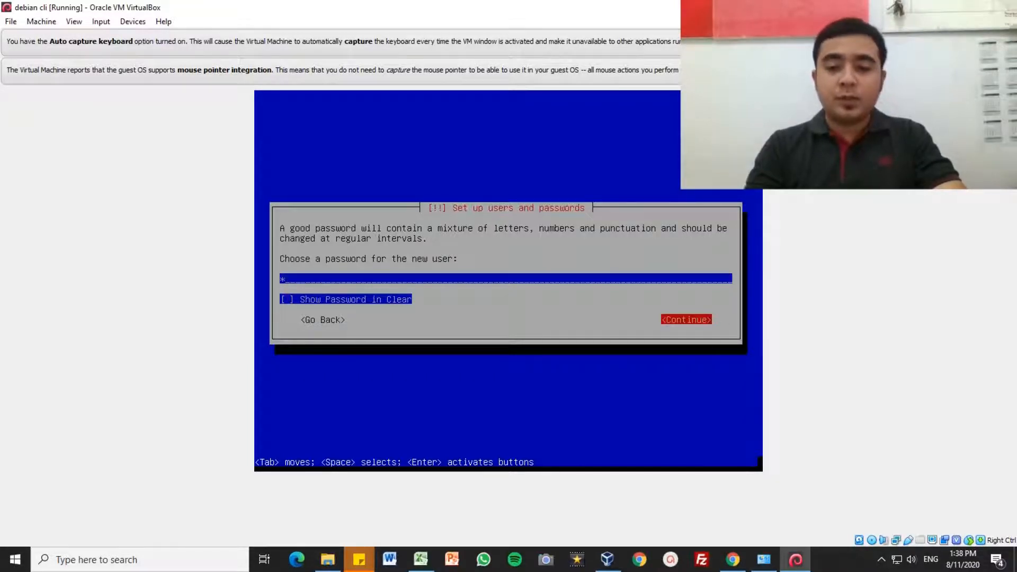
{"action": "key", "text": "Return"}
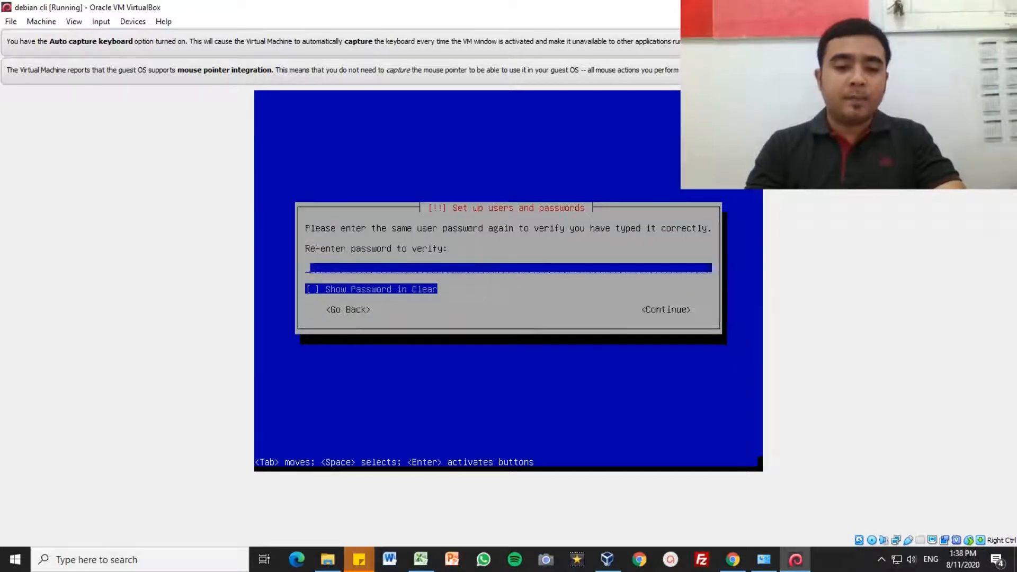
{"action": "type", "text": "a"}
{"action": "key", "text": "Tab"}
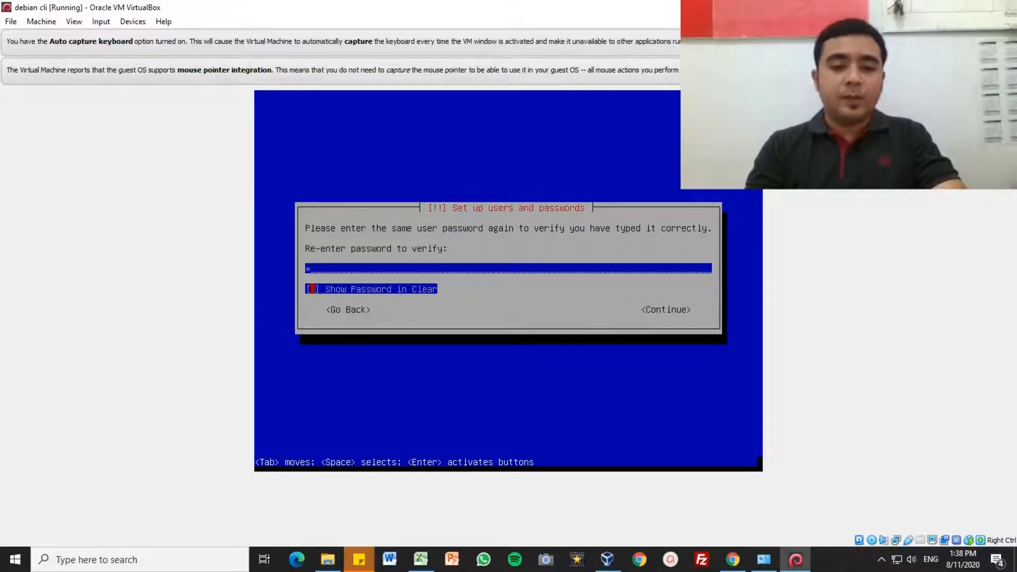
{"action": "key", "text": "Tab"}
{"action": "key", "text": "Return"}
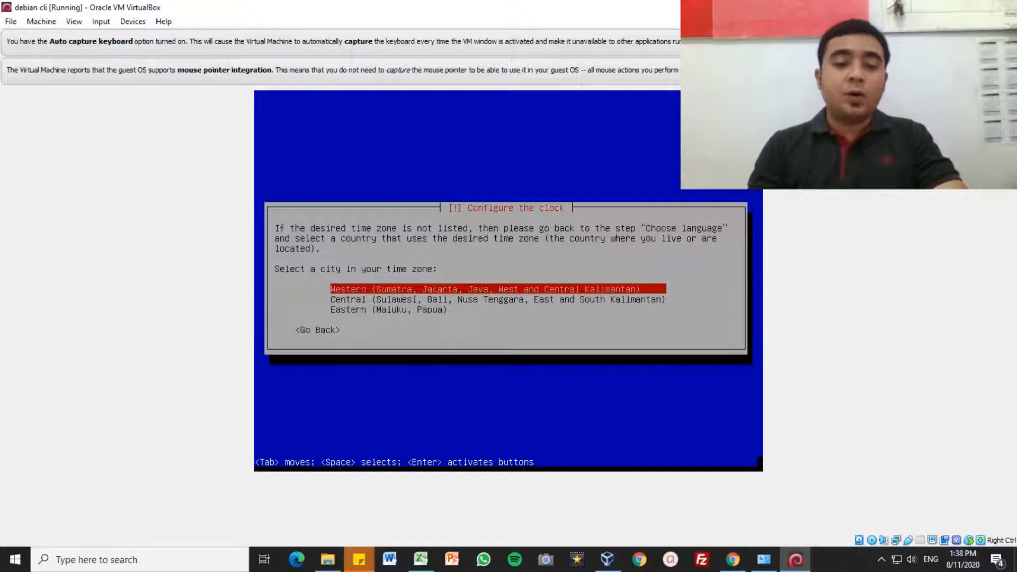
Step: Select the Western time zone
{"action": "key", "text": "Down"}
{"action": "key", "text": "Up"}
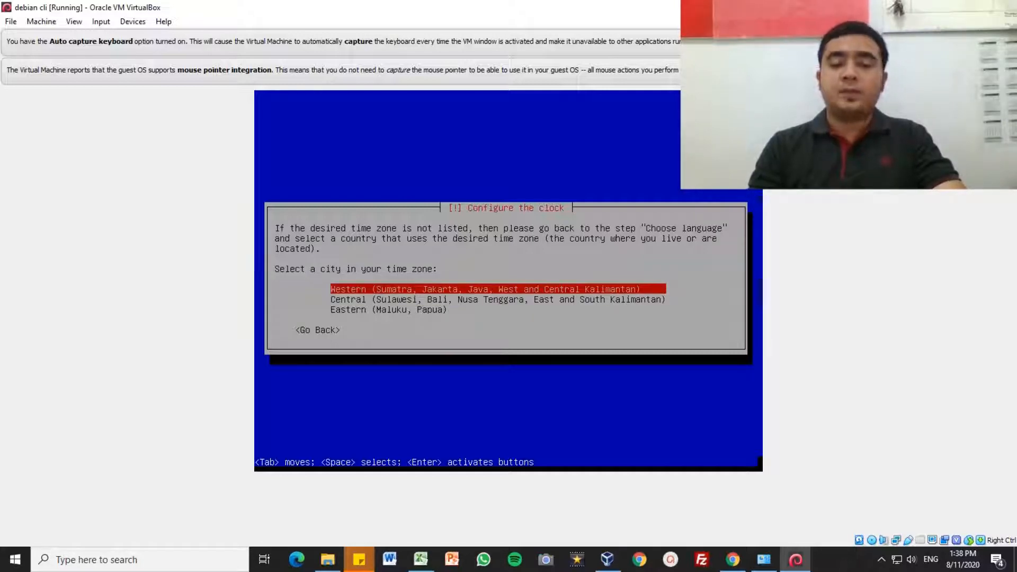
{"action": "key", "text": "Return"}
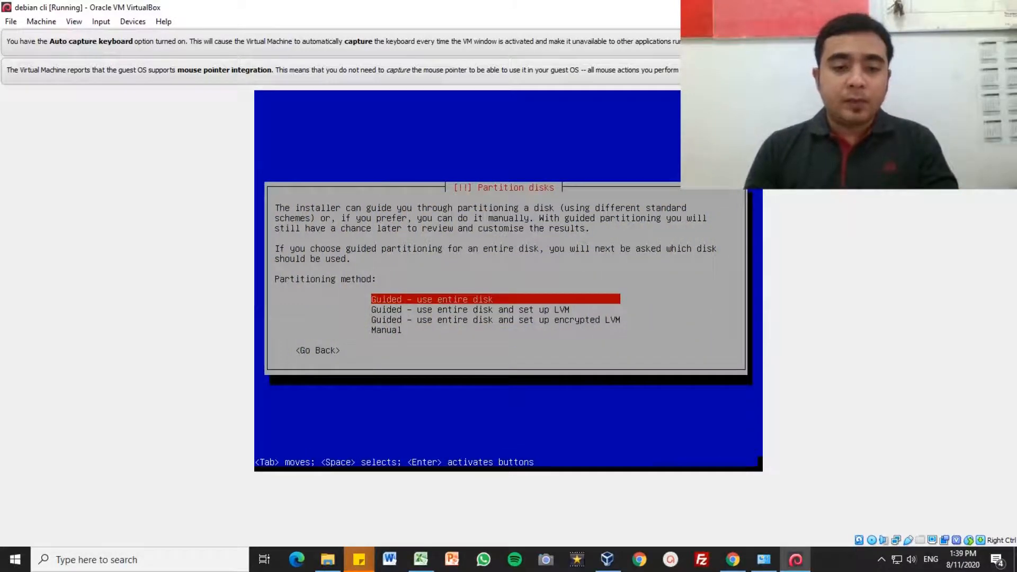
Step: Choose 'Guided - use entire disk' partitioning
{"action": "key", "text": "Down"}
{"action": "key", "text": "Up"}
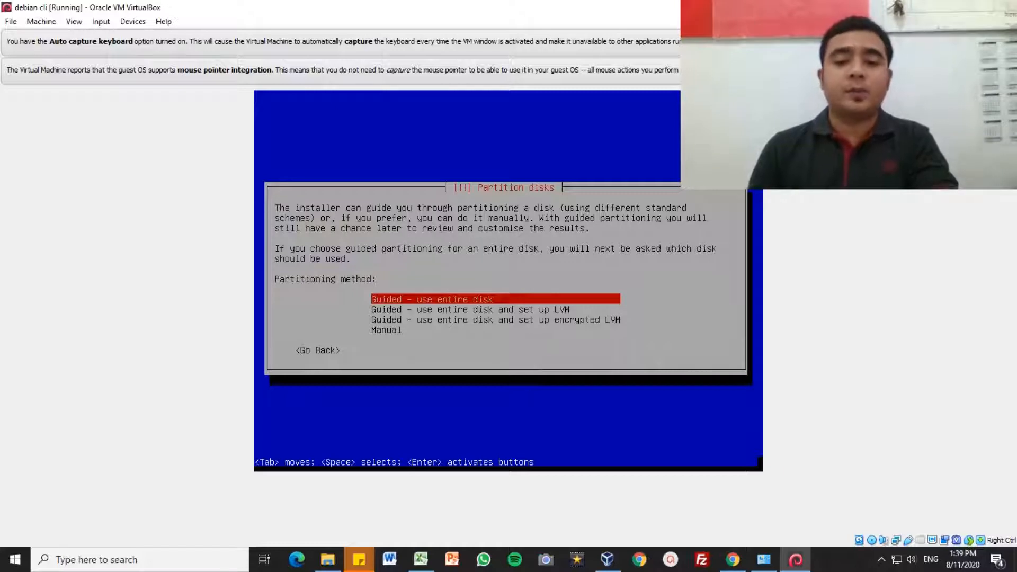
{"action": "key", "text": "Return"}
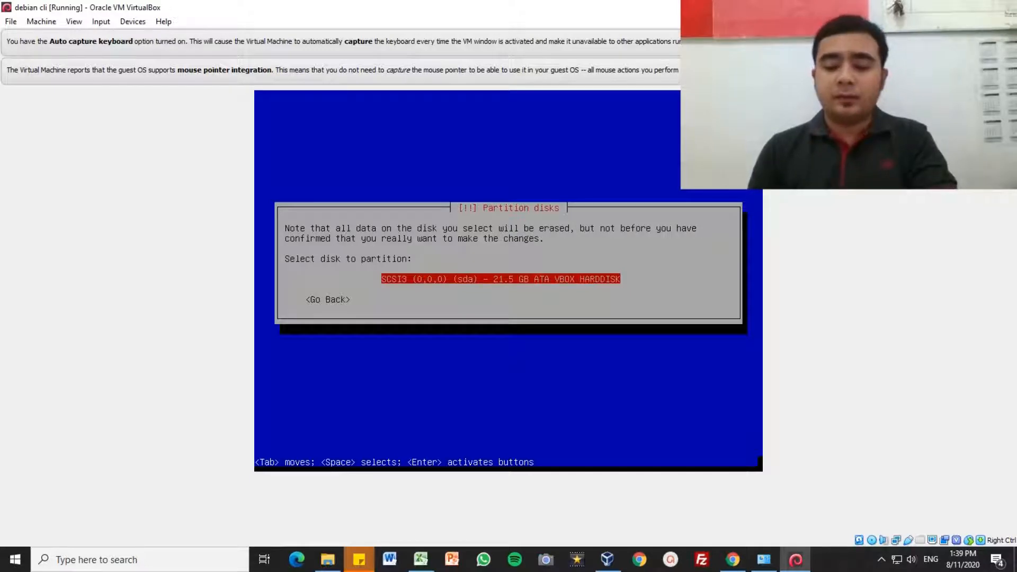
Step: Pick the 21.5 GB virtual hard disk with the all-files-in-one-partition scheme
{"action": "key", "text": "Return"}
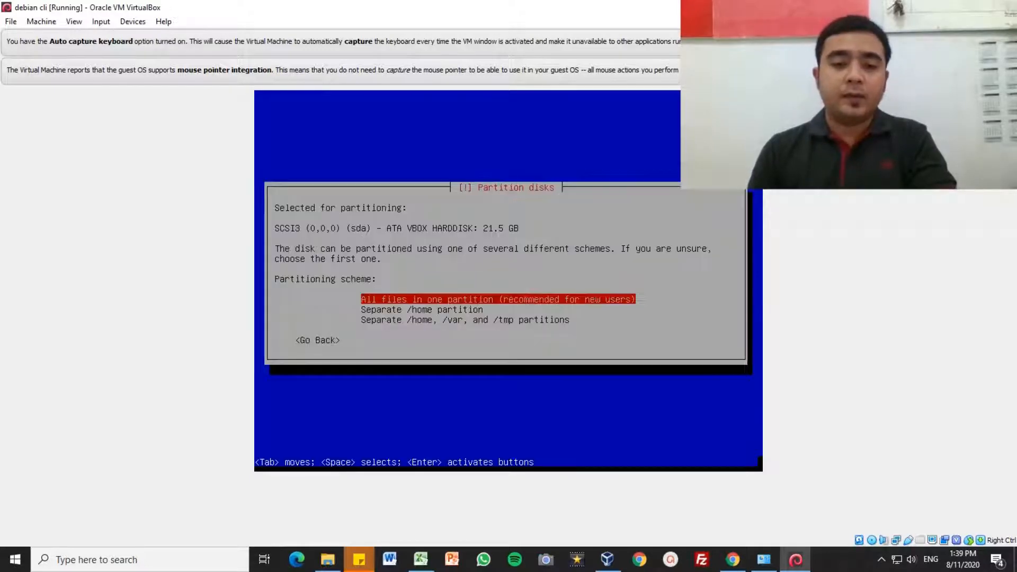
{"action": "key", "text": "Down"}
{"action": "key", "text": "Up"}
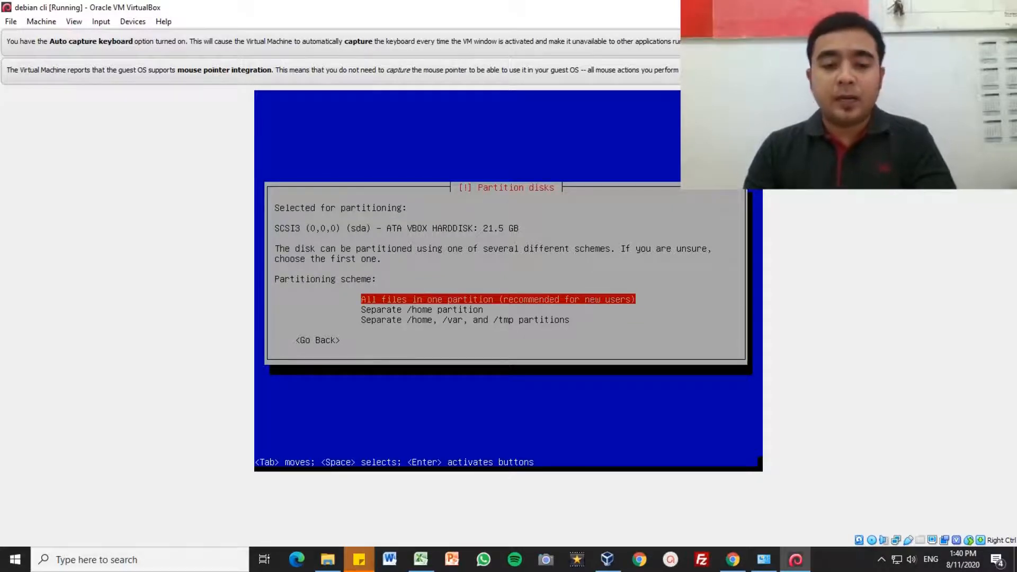
{"action": "key", "text": "Return"}
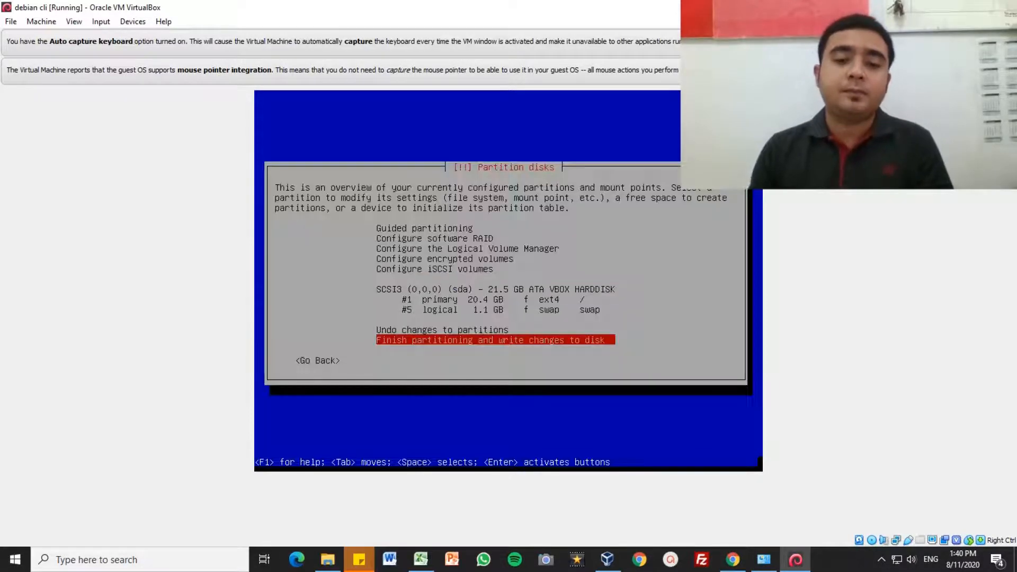
Step: Finish partitioning and confirm writing the ext4 and swap partitions to disk
{"action": "key", "text": "Return"}
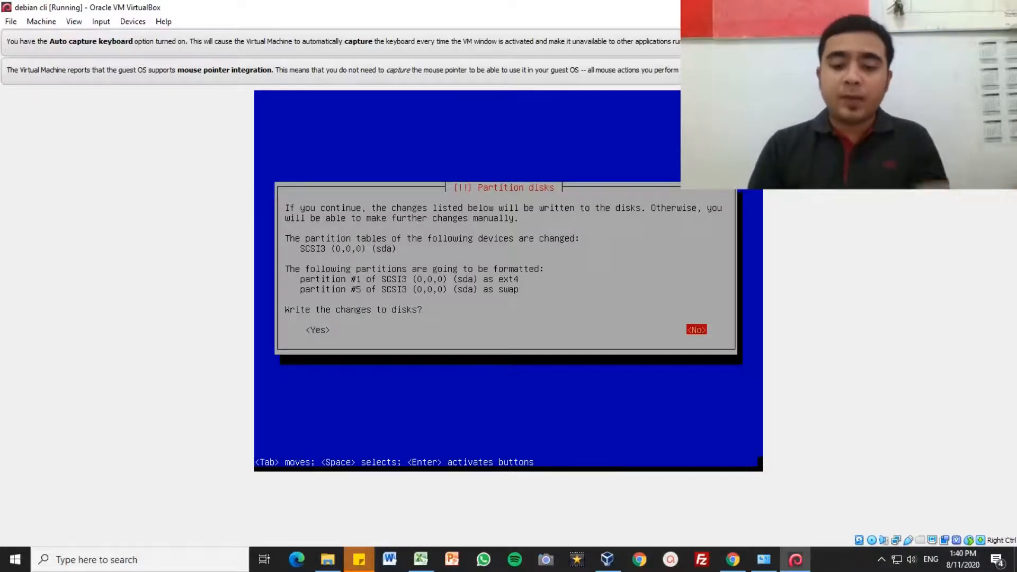
{"action": "key", "text": "Return"}
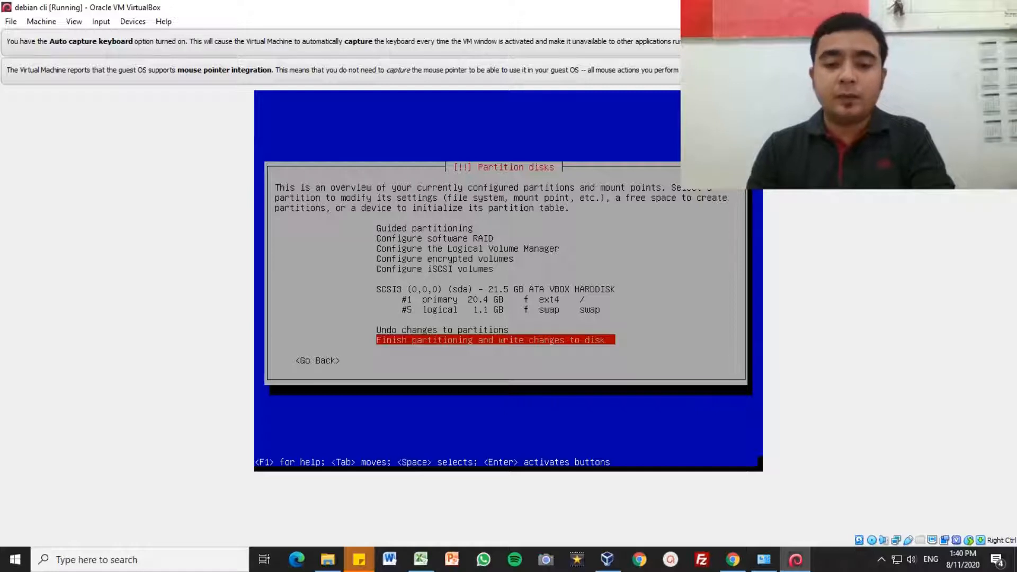
{"action": "key", "text": "Return"}
{"action": "key", "text": "Tab"}
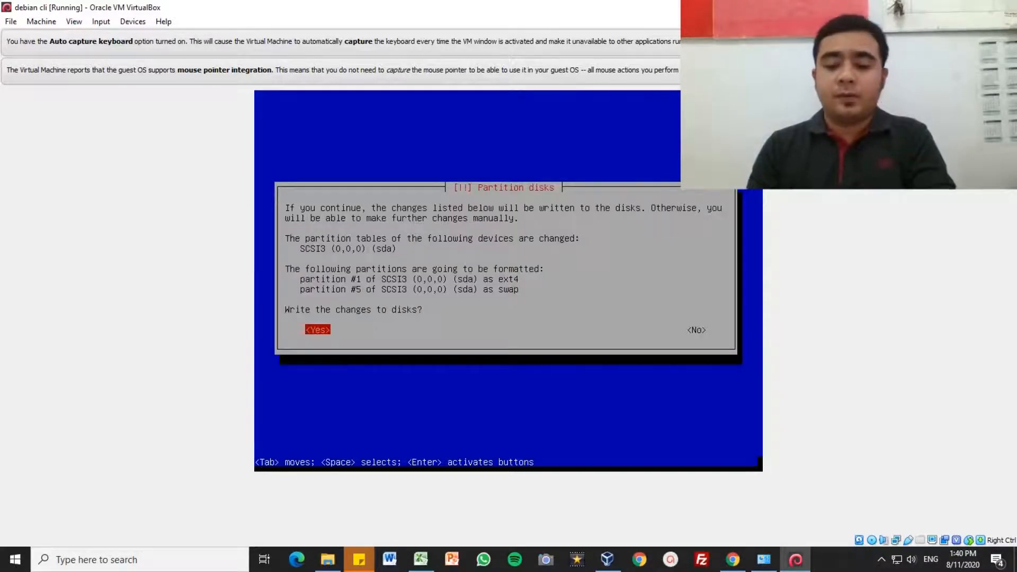
{"action": "key", "text": "Return"}
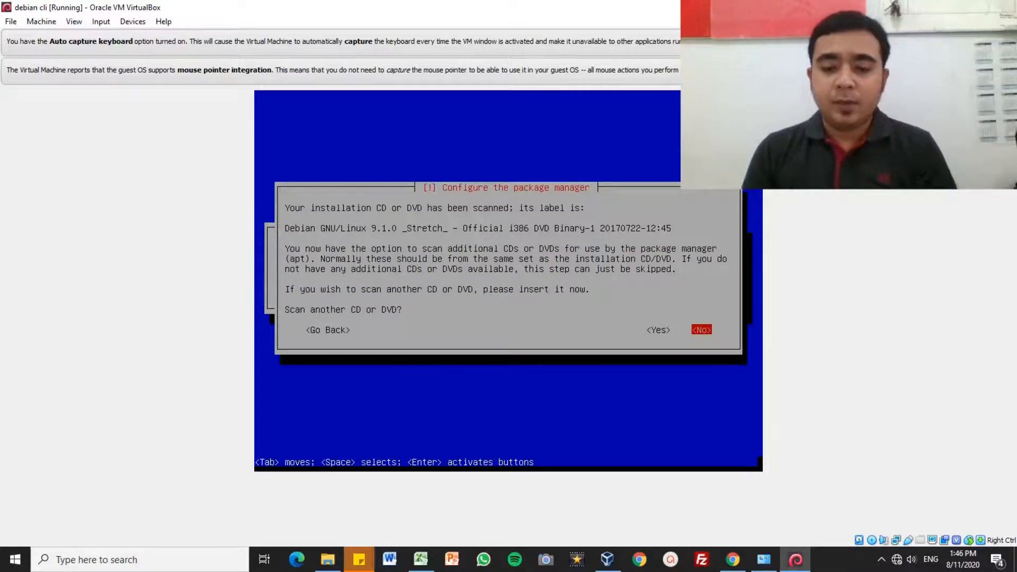
Step: Decline scanning another CD, using a network mirror, and the popularity-contest survey
{"action": "key", "text": "Return"}
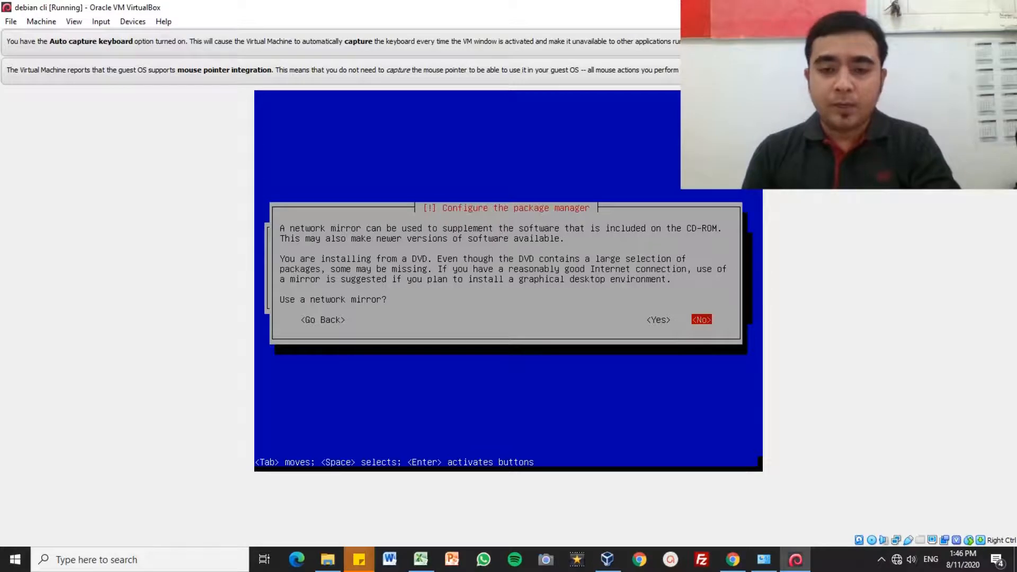
{"action": "key", "text": "Return"}
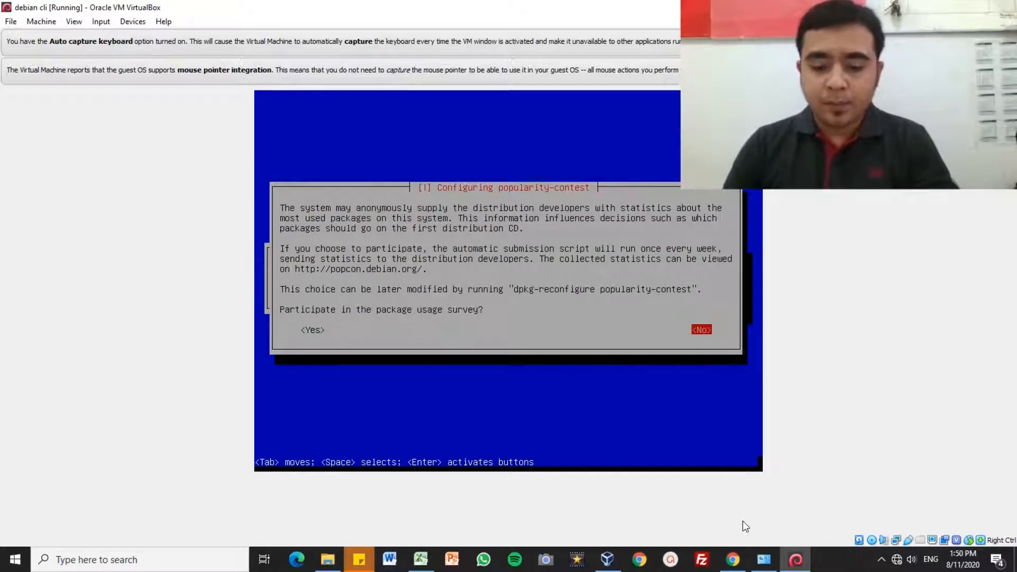
{"action": "key", "text": "Return"}
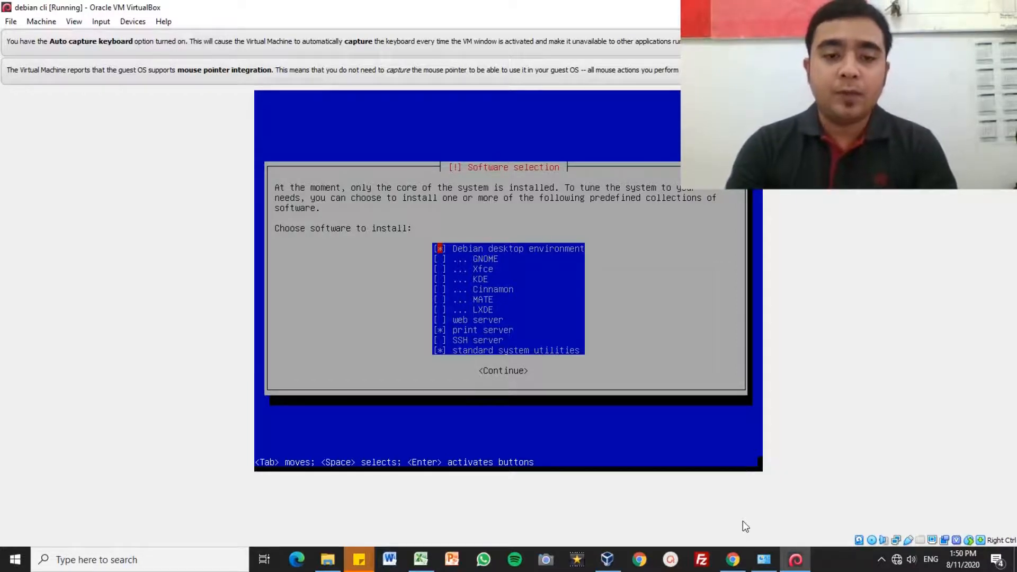
Step: Uncheck print server, then tick and untick GNOME and Xfce as a demonstration
{"action": "key", "text": "Down"}
{"action": "key", "text": "Down"}
{"action": "key", "text": "Down"}
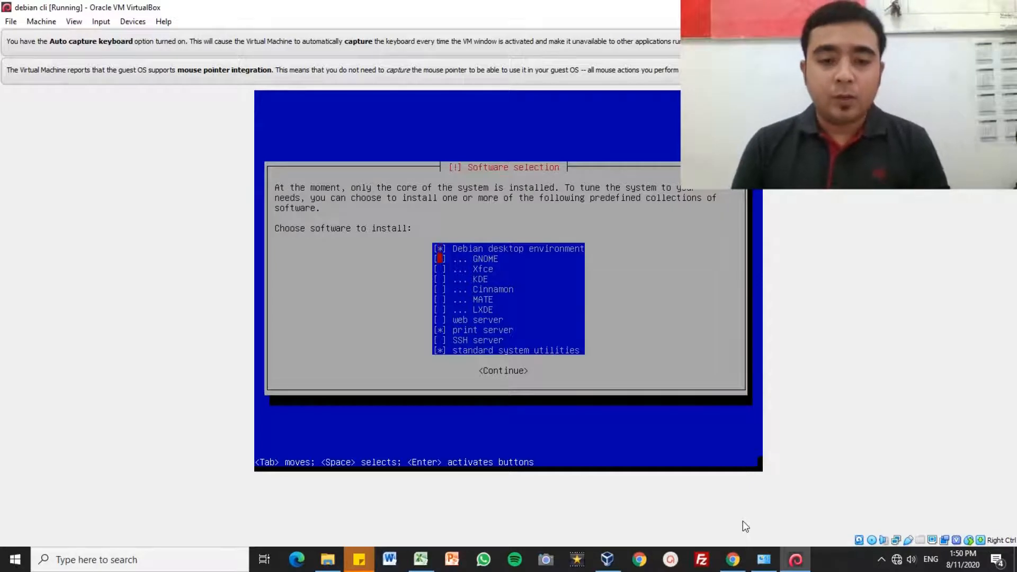
{"action": "key", "text": "Down"}
{"action": "key", "text": "Down"}
{"action": "key", "text": "Down"}
{"action": "key", "text": "Down"}
{"action": "key", "text": "Down"}
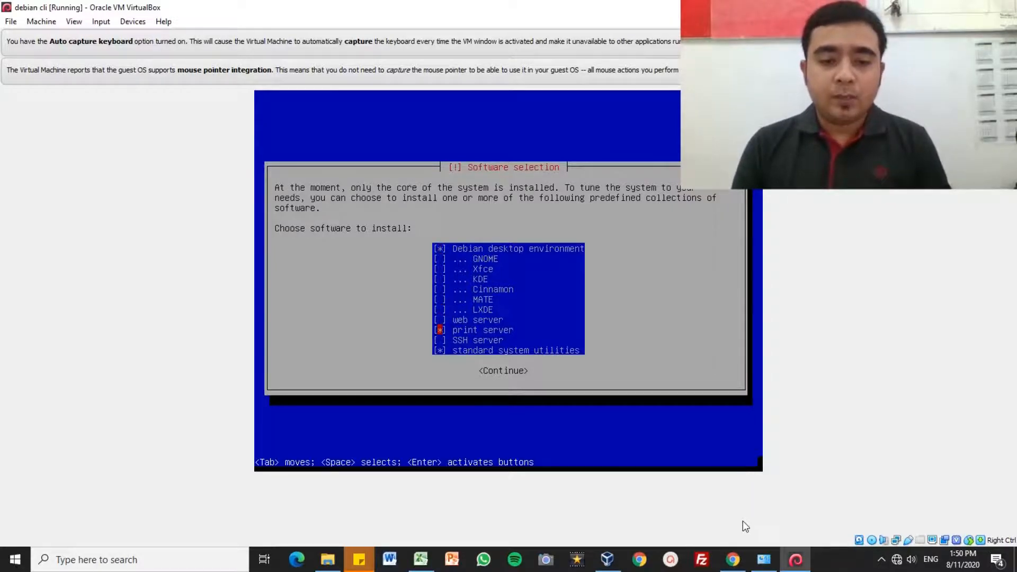
{"action": "key", "text": "Up"}
{"action": "key", "text": "Up"}
{"action": "key", "text": "Up"}
{"action": "key", "text": "Up"}
{"action": "key", "text": "Up"}
{"action": "key", "text": "Up"}
{"action": "key", "text": "Up"}
{"action": "key", "text": "Up"}
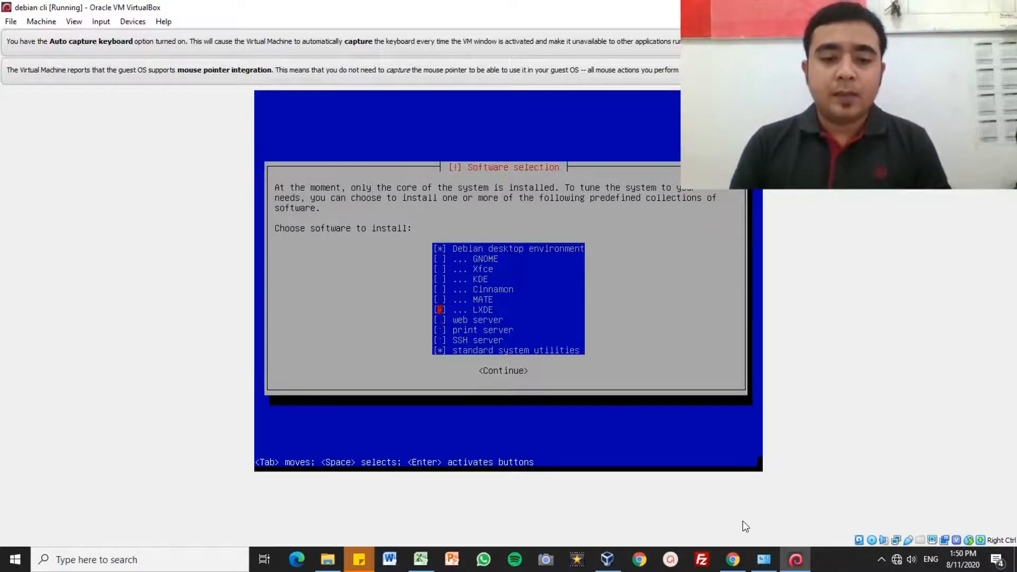
{"action": "key", "text": "Down"}
{"action": "key", "text": "Down"}
{"action": "key", "text": "Down"}
{"action": "key", "text": "Down"}
{"action": "key", "text": "Down"}
{"action": "key", "text": "Down"}
{"action": "key", "text": "Down"}
{"action": "key", "text": "Down"}
{"action": "key", "text": "Down"}
{"action": "key", "text": "Down"}
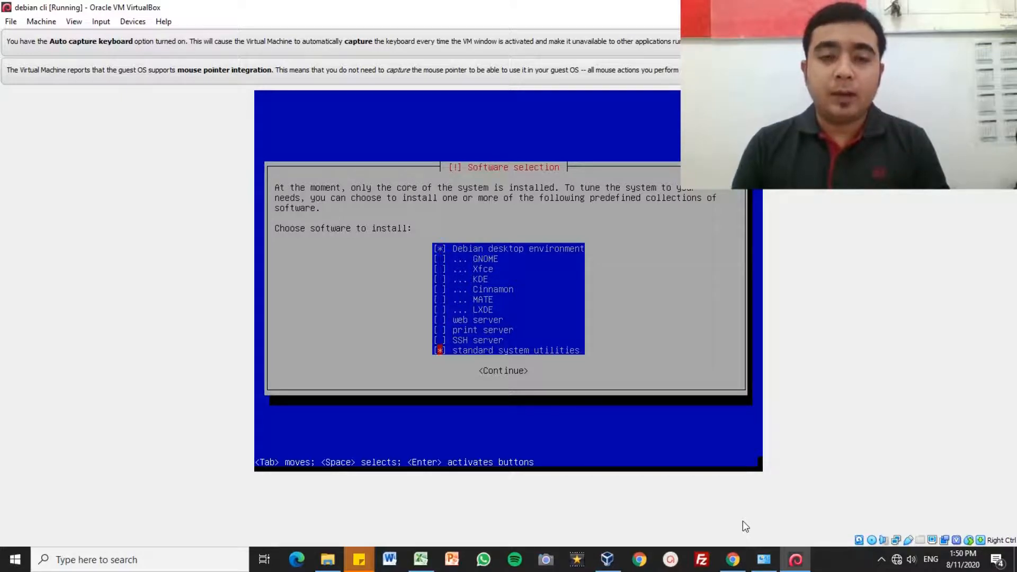
{"action": "key", "text": "Up"}
{"action": "key", "text": "Up"}
{"action": "key", "text": "Up"}
{"action": "key", "text": "Up"}
{"action": "key", "text": "Up"}
{"action": "key", "text": "Up"}
{"action": "key", "text": "Up"}
{"action": "key", "text": "Up"}
{"action": "key", "text": "Up"}
{"action": "key", "text": "Up"}
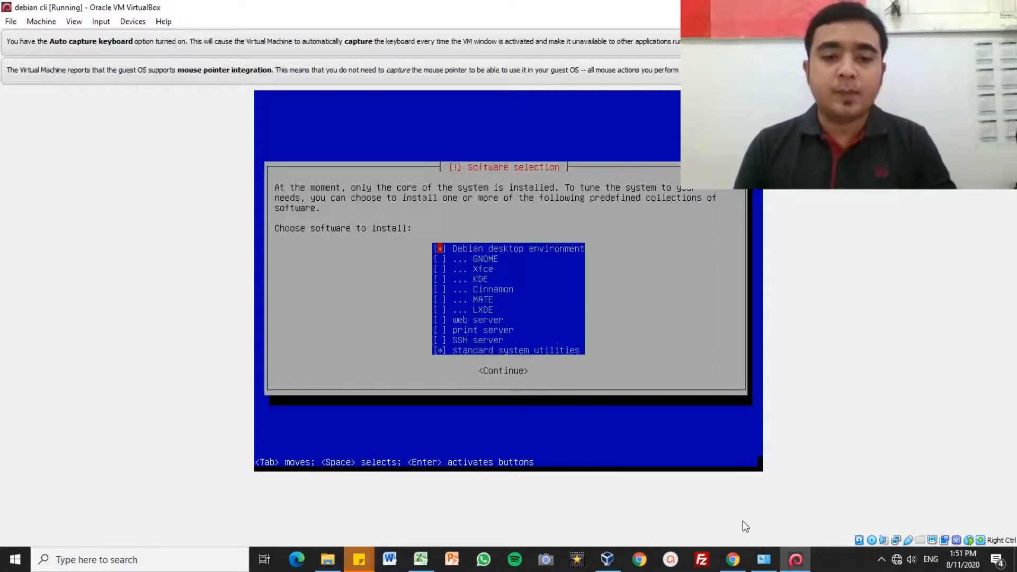
{"action": "key", "text": "Down"}
{"action": "key", "text": "space"}
{"action": "key", "text": "Down"}
{"action": "key", "text": "space"}
{"action": "key", "text": "Down"}
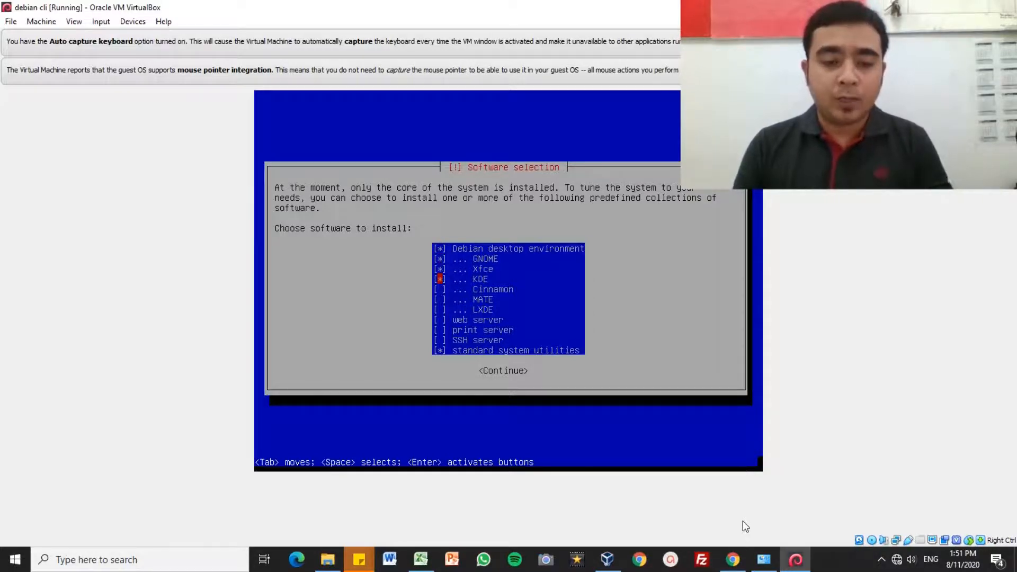
{"action": "key", "text": "space"}
{"action": "key", "text": "Up"}
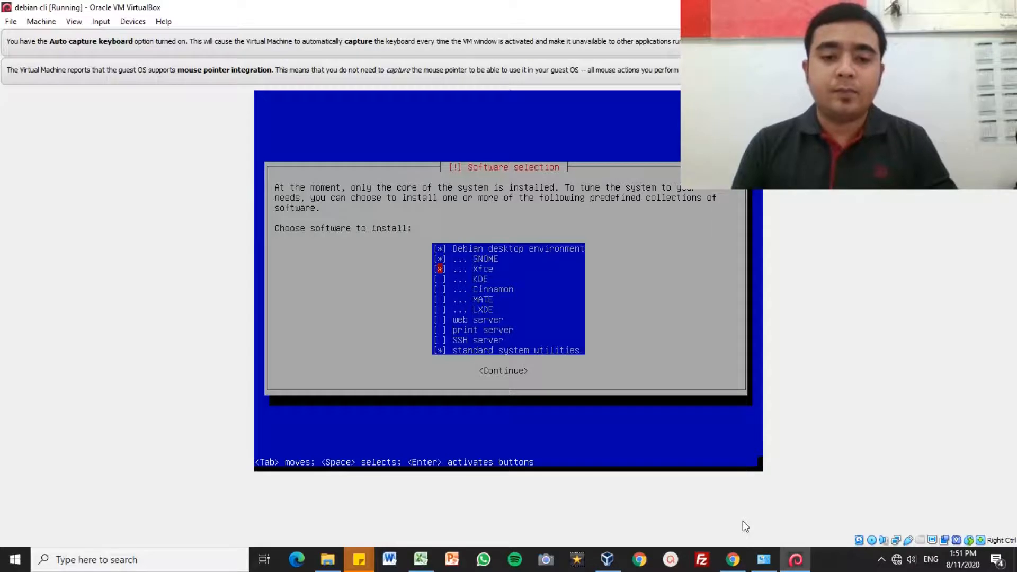
{"action": "key", "text": "space"}
{"action": "key", "text": "Up"}
{"action": "key", "text": "space"}
{"action": "key", "text": "Up"}
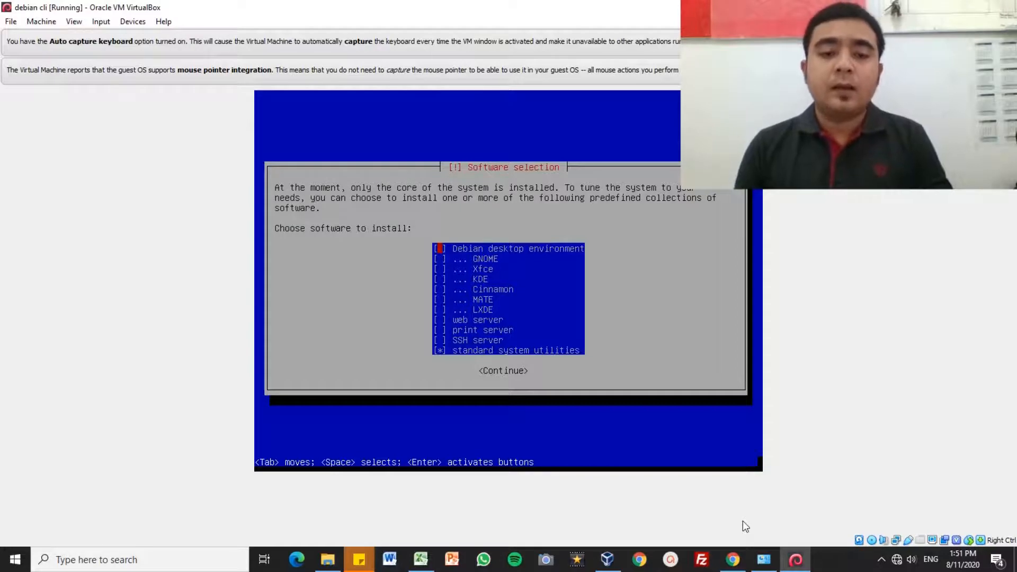
Step: Deselect Debian desktop environment, keep standard system utilities, and start installing
{"action": "key", "text": "Down"}
{"action": "key", "text": "Down"}
{"action": "key", "text": "Down"}
{"action": "key", "text": "Down"}
{"action": "key", "text": "Down"}
{"action": "key", "text": "Down"}
{"action": "key", "text": "Down"}
{"action": "key", "text": "Down"}
{"action": "key", "text": "Down"}
{"action": "key", "text": "Down"}
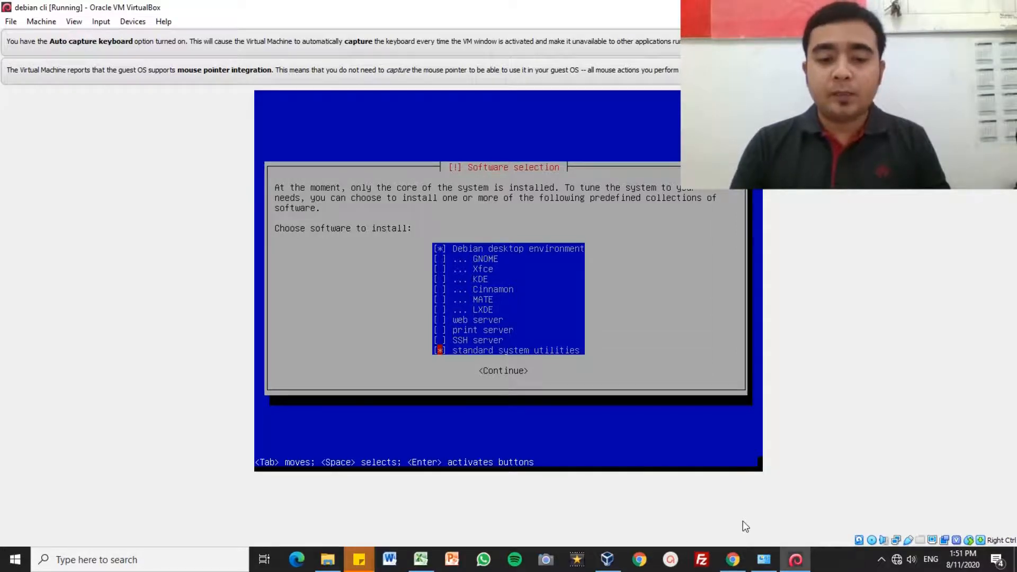
{"action": "key", "text": "Up"}
{"action": "key", "text": "Up"}
{"action": "key", "text": "Up"}
{"action": "key", "text": "Up"}
{"action": "key", "text": "Up"}
{"action": "key", "text": "Up"}
{"action": "key", "text": "Up"}
{"action": "key", "text": "Up"}
{"action": "key", "text": "Up"}
{"action": "key", "text": "Up"}
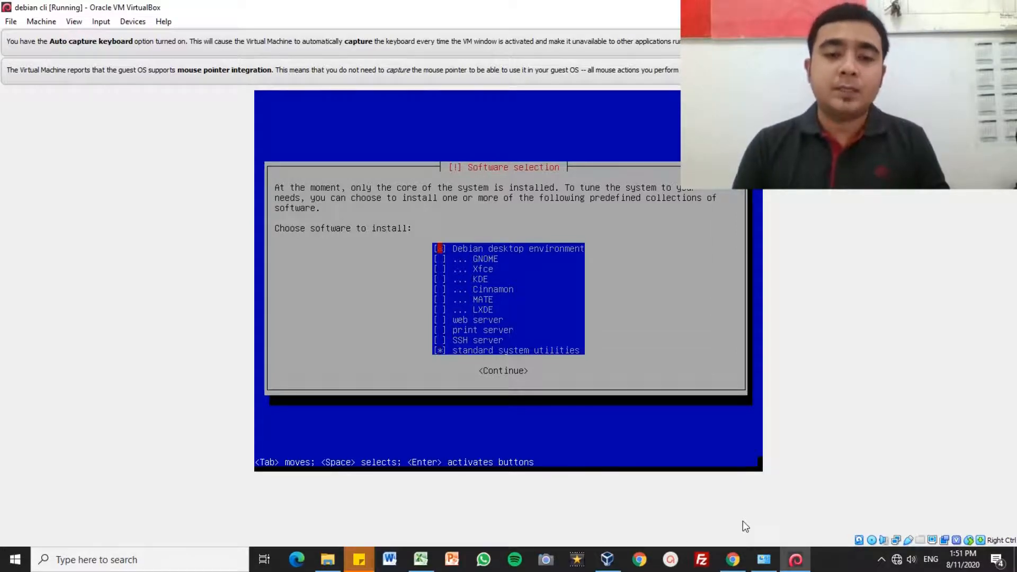
{"action": "key", "text": "Down"}
{"action": "key", "text": "Down"}
{"action": "key", "text": "Down"}
{"action": "key", "text": "Down"}
{"action": "key", "text": "Down"}
{"action": "key", "text": "Down"}
{"action": "key", "text": "Down"}
{"action": "key", "text": "Down"}
{"action": "key", "text": "Down"}
{"action": "key", "text": "Down"}
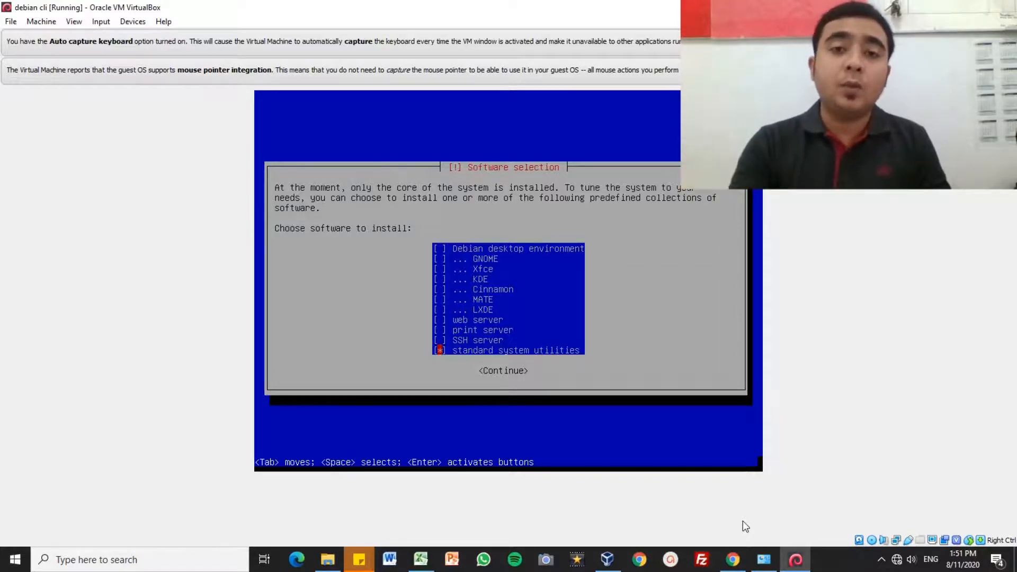
{"action": "key", "text": "Up"}
{"action": "key", "text": "Up"}
{"action": "key", "text": "Up"}
{"action": "key", "text": "Up"}
{"action": "key", "text": "Up"}
{"action": "key", "text": "Up"}
{"action": "key", "text": "Up"}
{"action": "key", "text": "Up"}
{"action": "key", "text": "Up"}
{"action": "key", "text": "Up"}
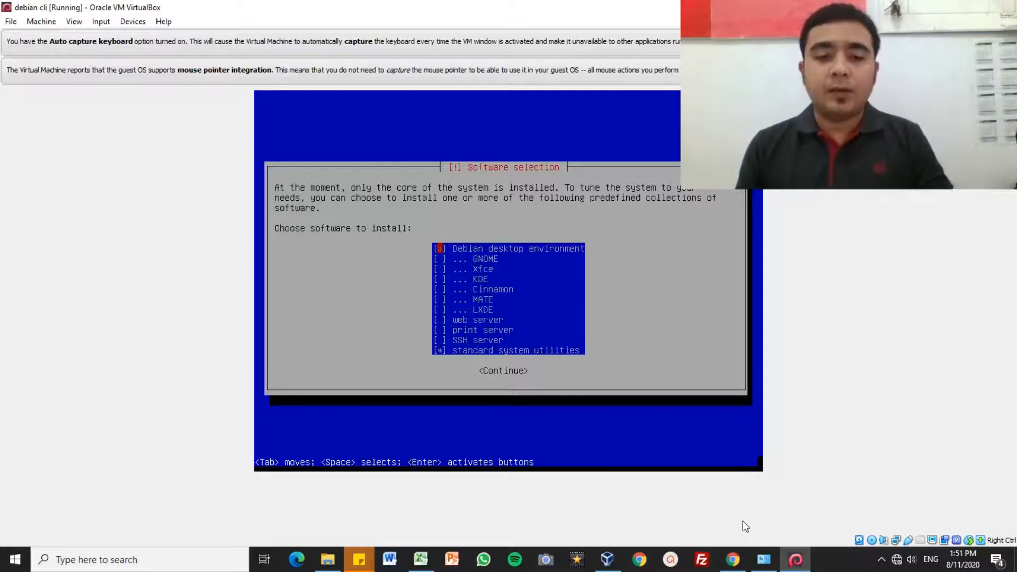
{"action": "key", "text": "Down"}
{"action": "key", "text": "Down"}
{"action": "key", "text": "Down"}
{"action": "key", "text": "Down"}
{"action": "key", "text": "Down"}
{"action": "key", "text": "Down"}
{"action": "key", "text": "Down"}
{"action": "key", "text": "Down"}
{"action": "key", "text": "Down"}
{"action": "key", "text": "Down"}
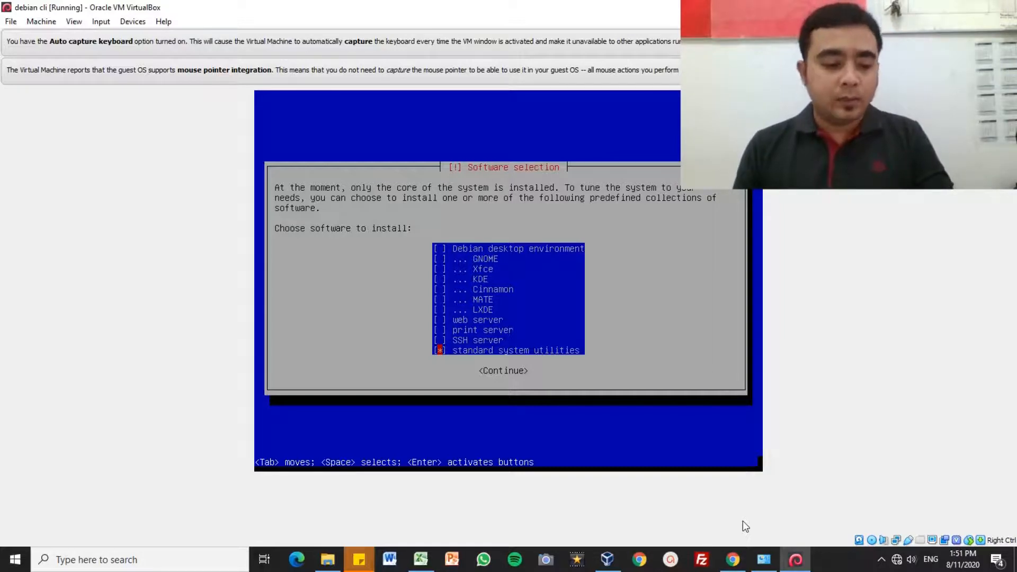
{"action": "key", "text": "Tab"}
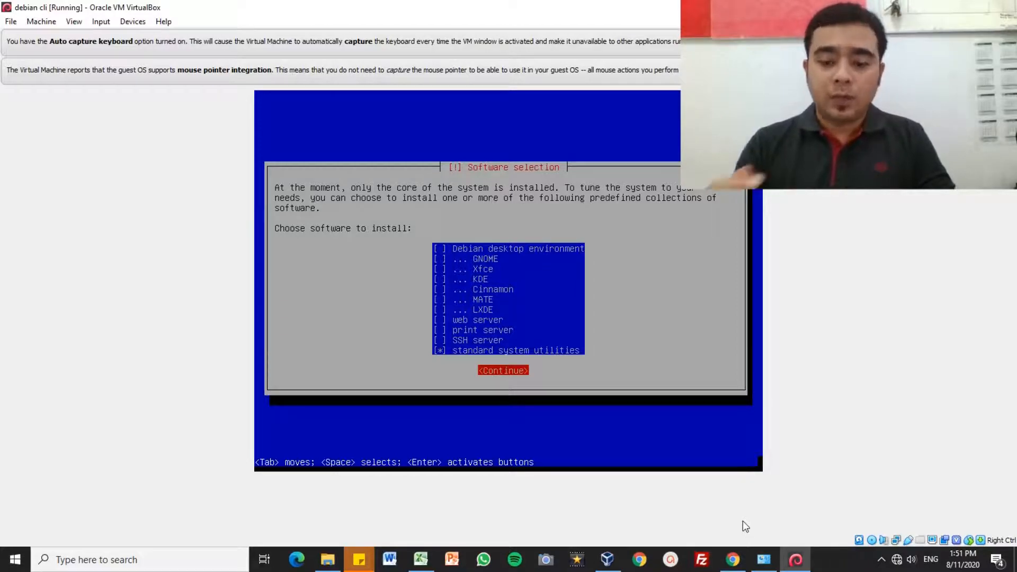
{"action": "key", "text": "Return"}
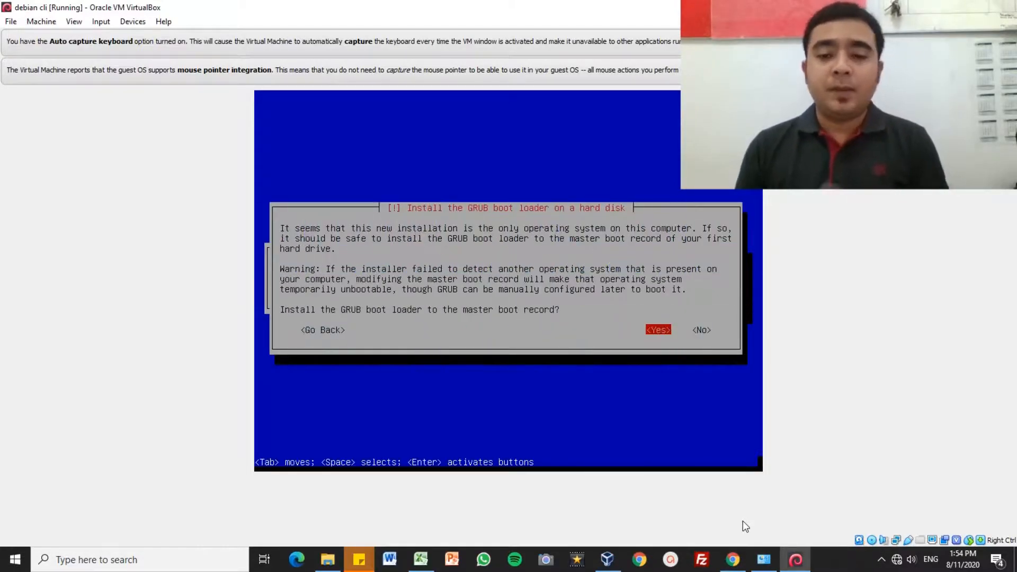
Step: Install GRUB on /dev/sda, finish installation, and boot Debian from the GRUB menu
{"action": "key", "text": "Return"}
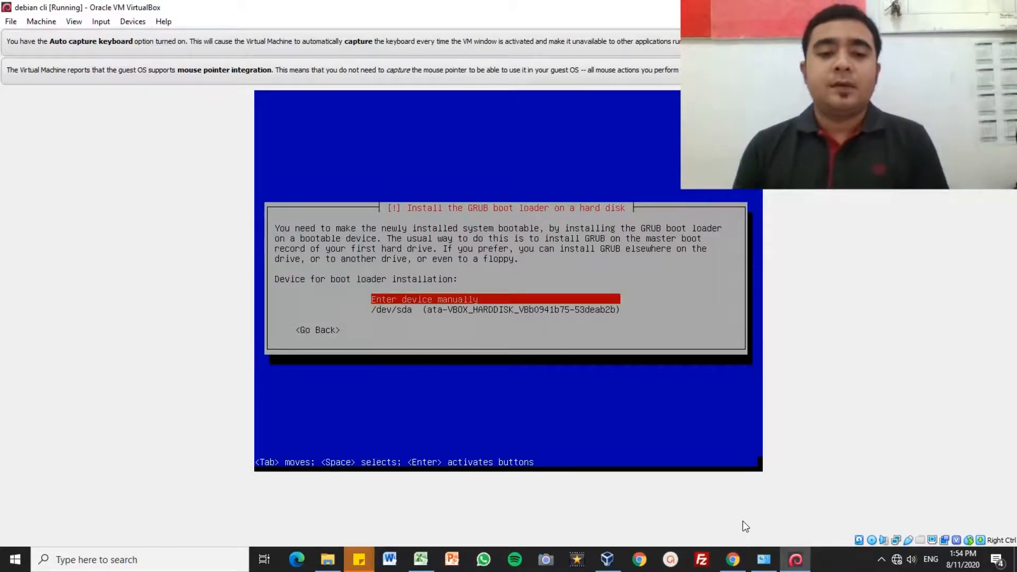
{"action": "key", "text": "Down"}
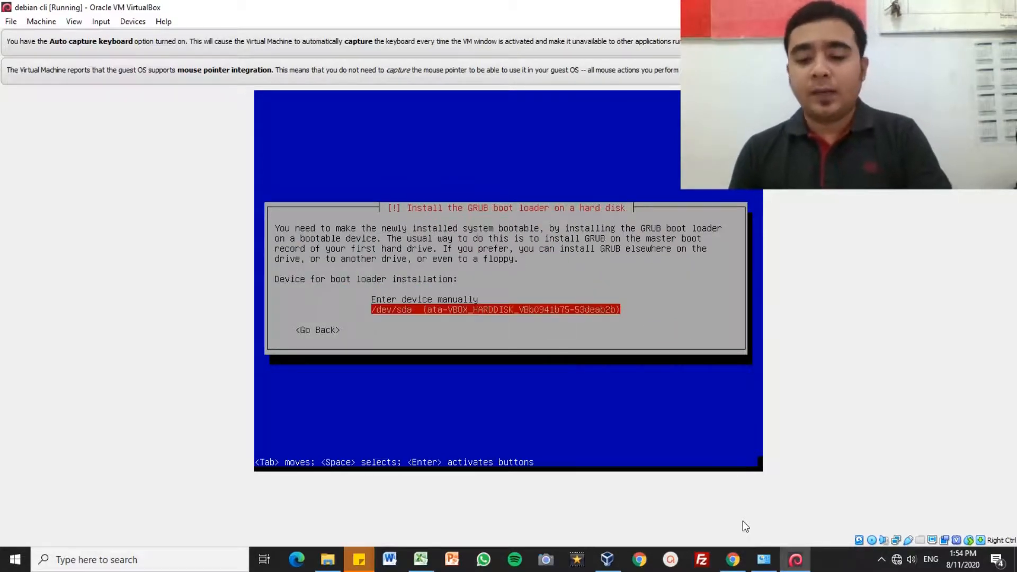
{"action": "key", "text": "Return"}
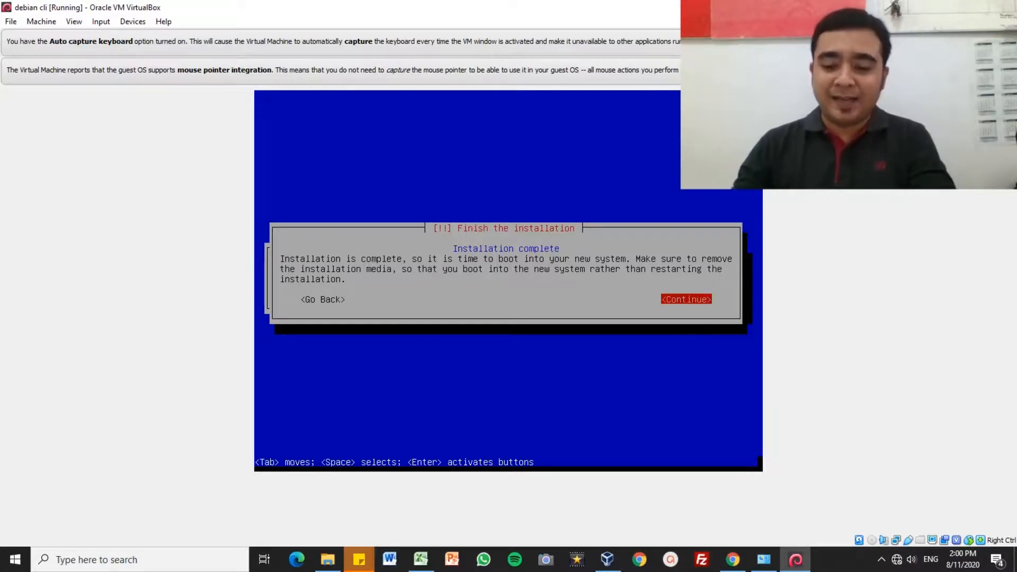
{"action": "key", "text": "Return"}
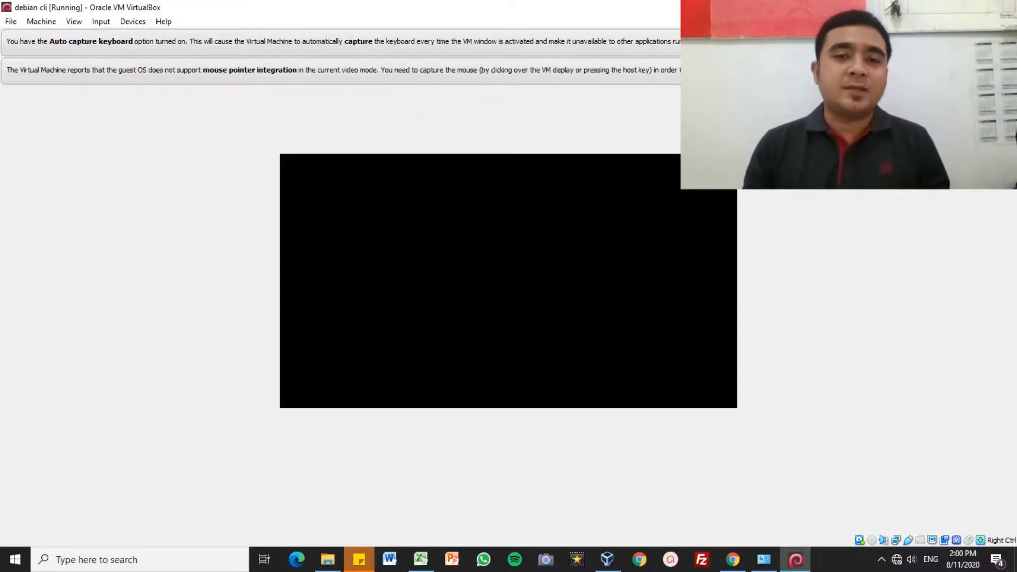
{"action": "key", "text": "Return"}
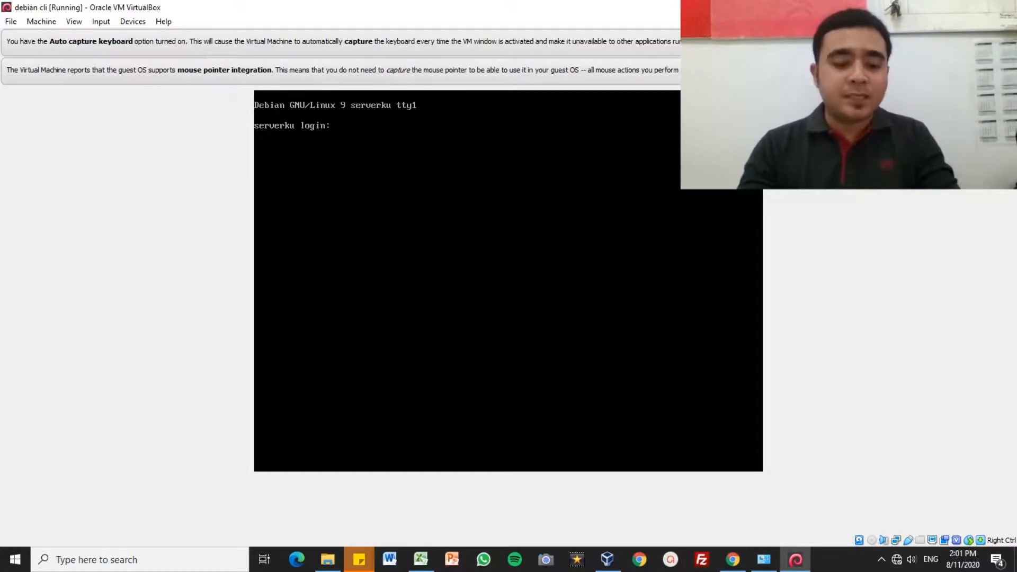
Step: Log in to the serverku console as root with the root password
{"action": "type", "text": "root"}
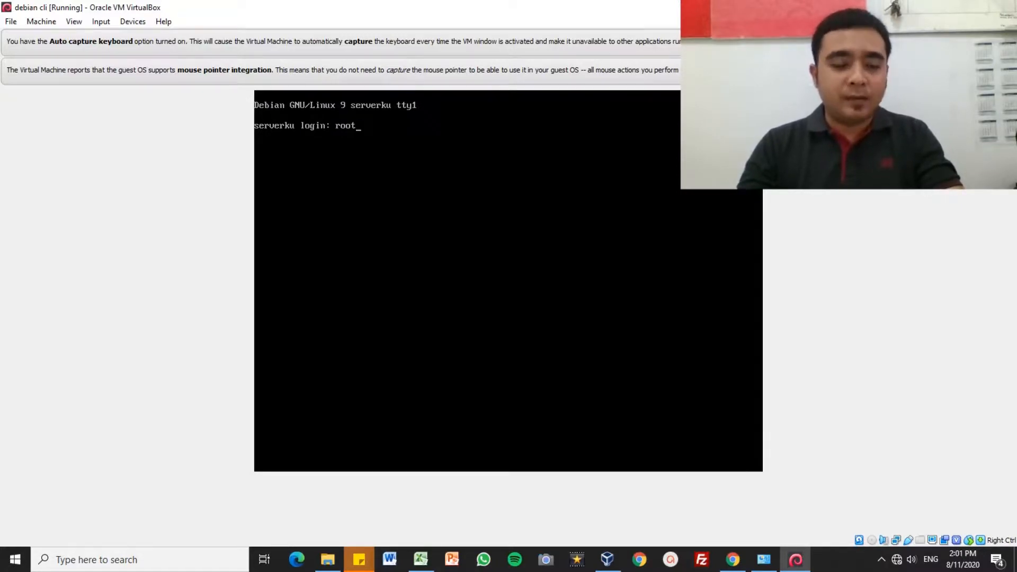
{"action": "key", "text": "Return"}
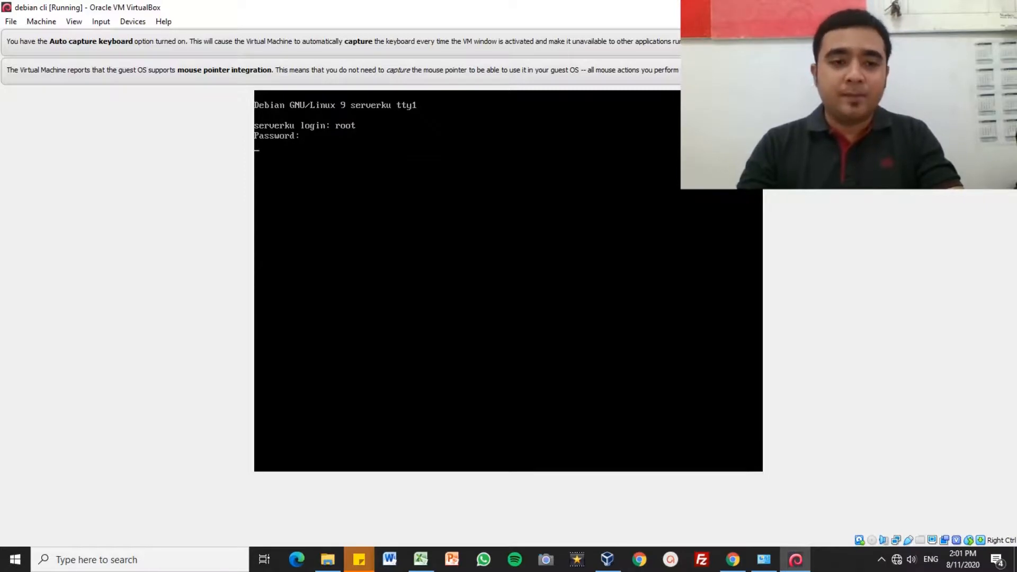
{"action": "key", "text": "Return"}
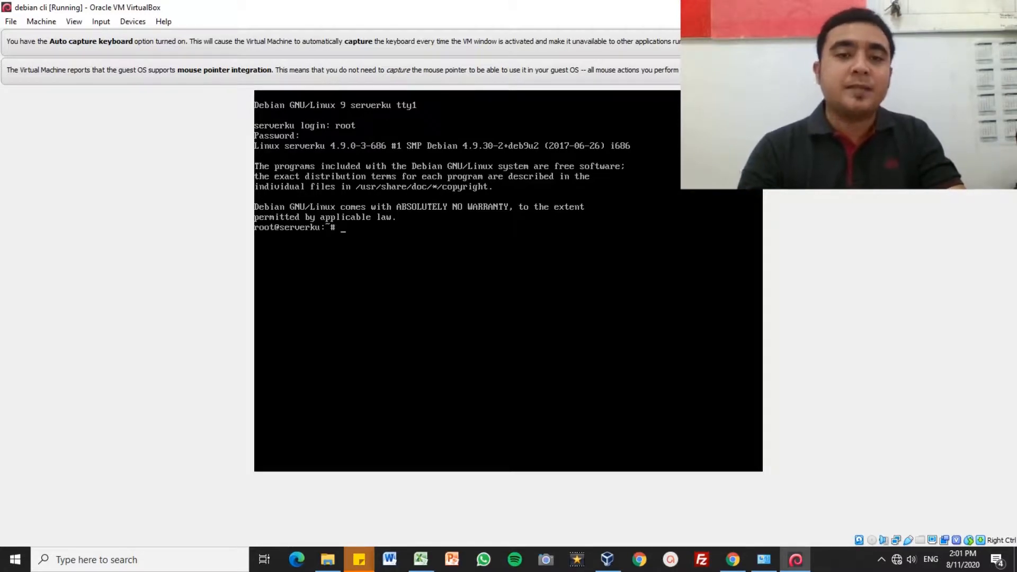
Step: Log out of the root shell with exit to return to the serverku login prompt
{"action": "type", "text": "ex"}
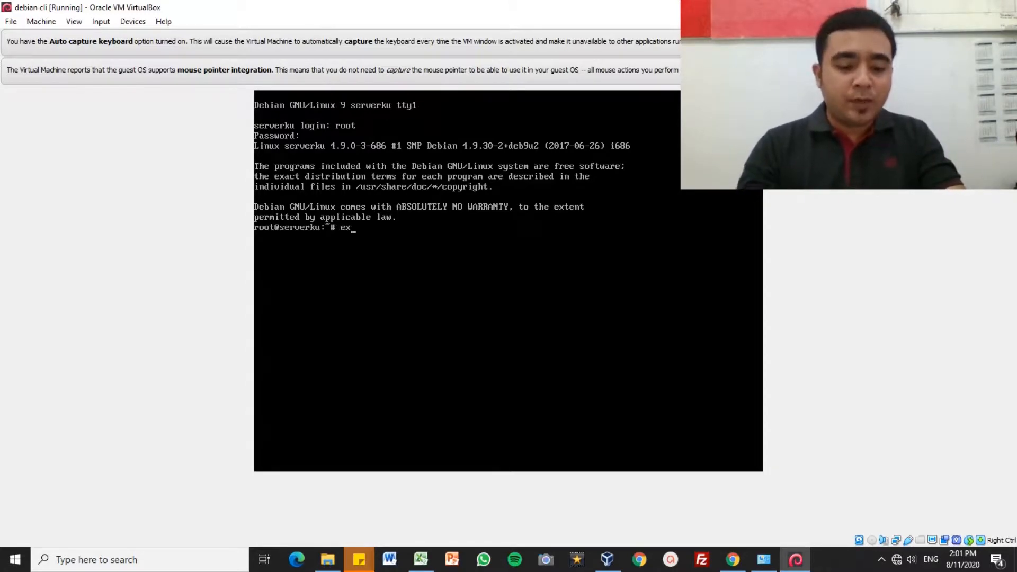
{"action": "type", "text": "it"}
{"action": "key", "text": "Return"}
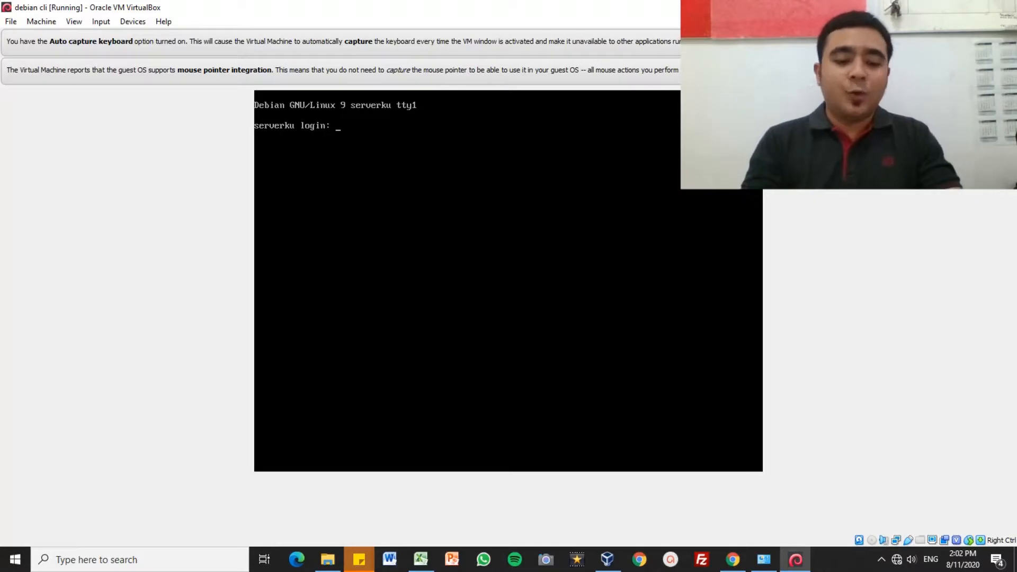
Step: Log back in to serverku as root, entering the root password
{"action": "type", "text": "root"}
{"action": "key", "text": "Return"}
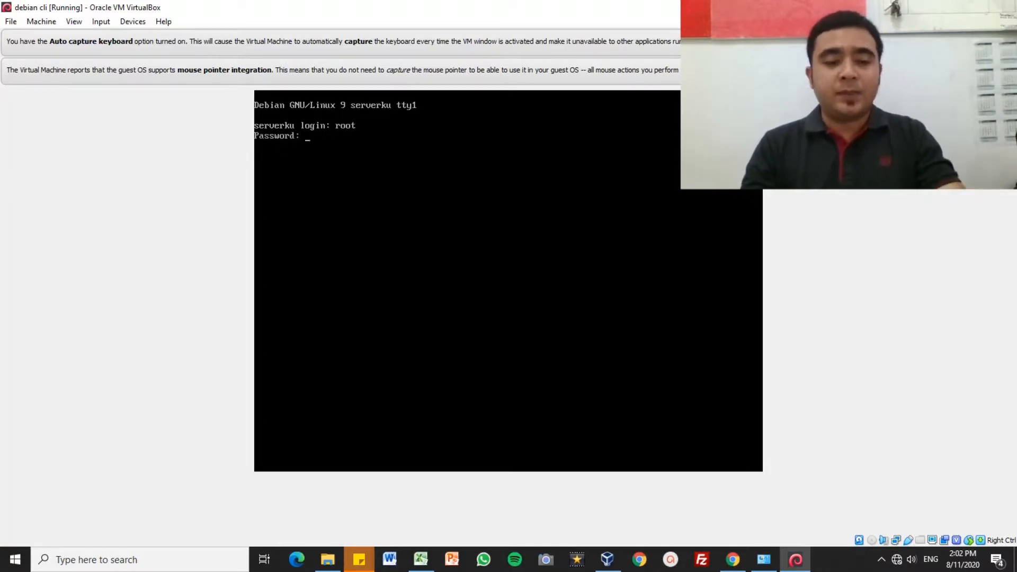
{"action": "key", "text": "Return"}
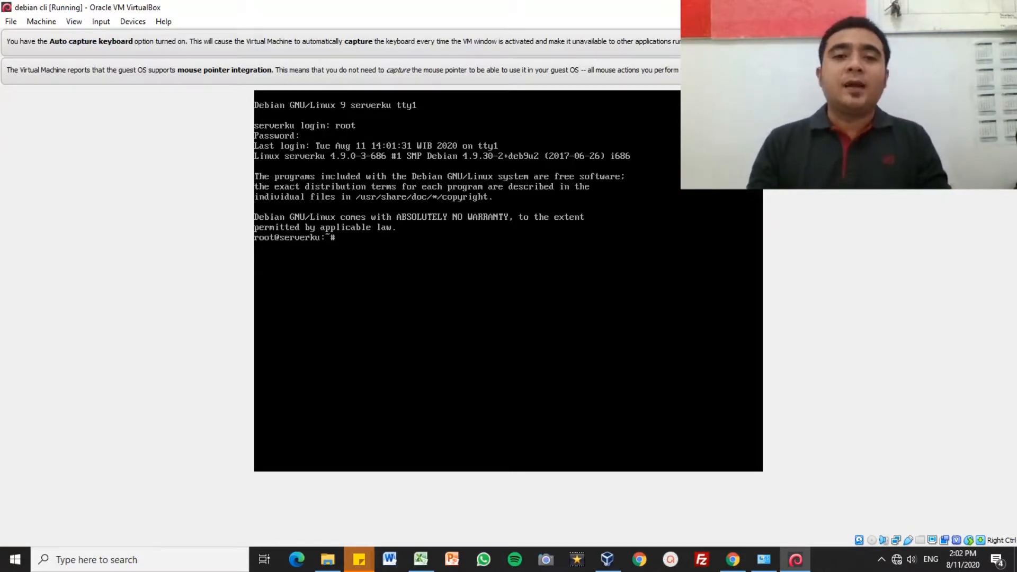